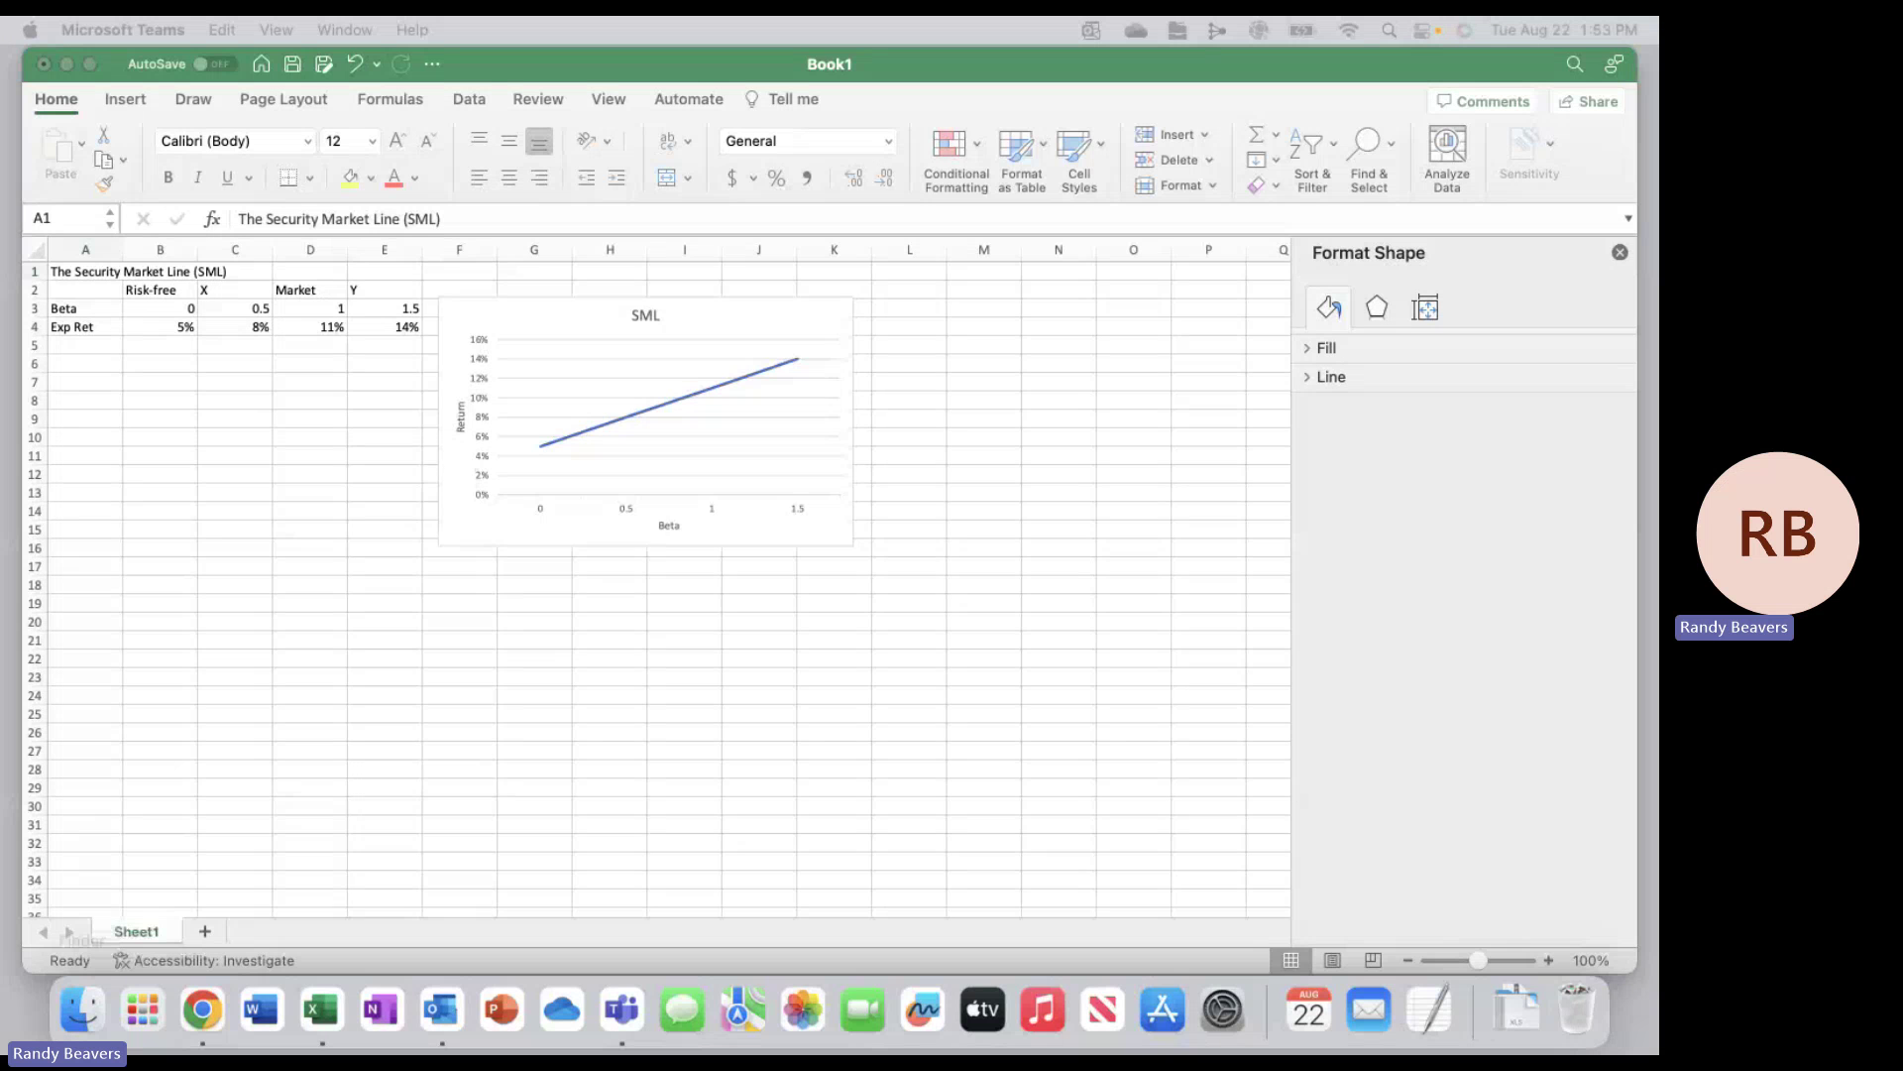
Zoom the sheet so the SML table in A1:E4 fills the window, leaving A1 selected
{"action": "left_click", "coordinate": [145, 375]}
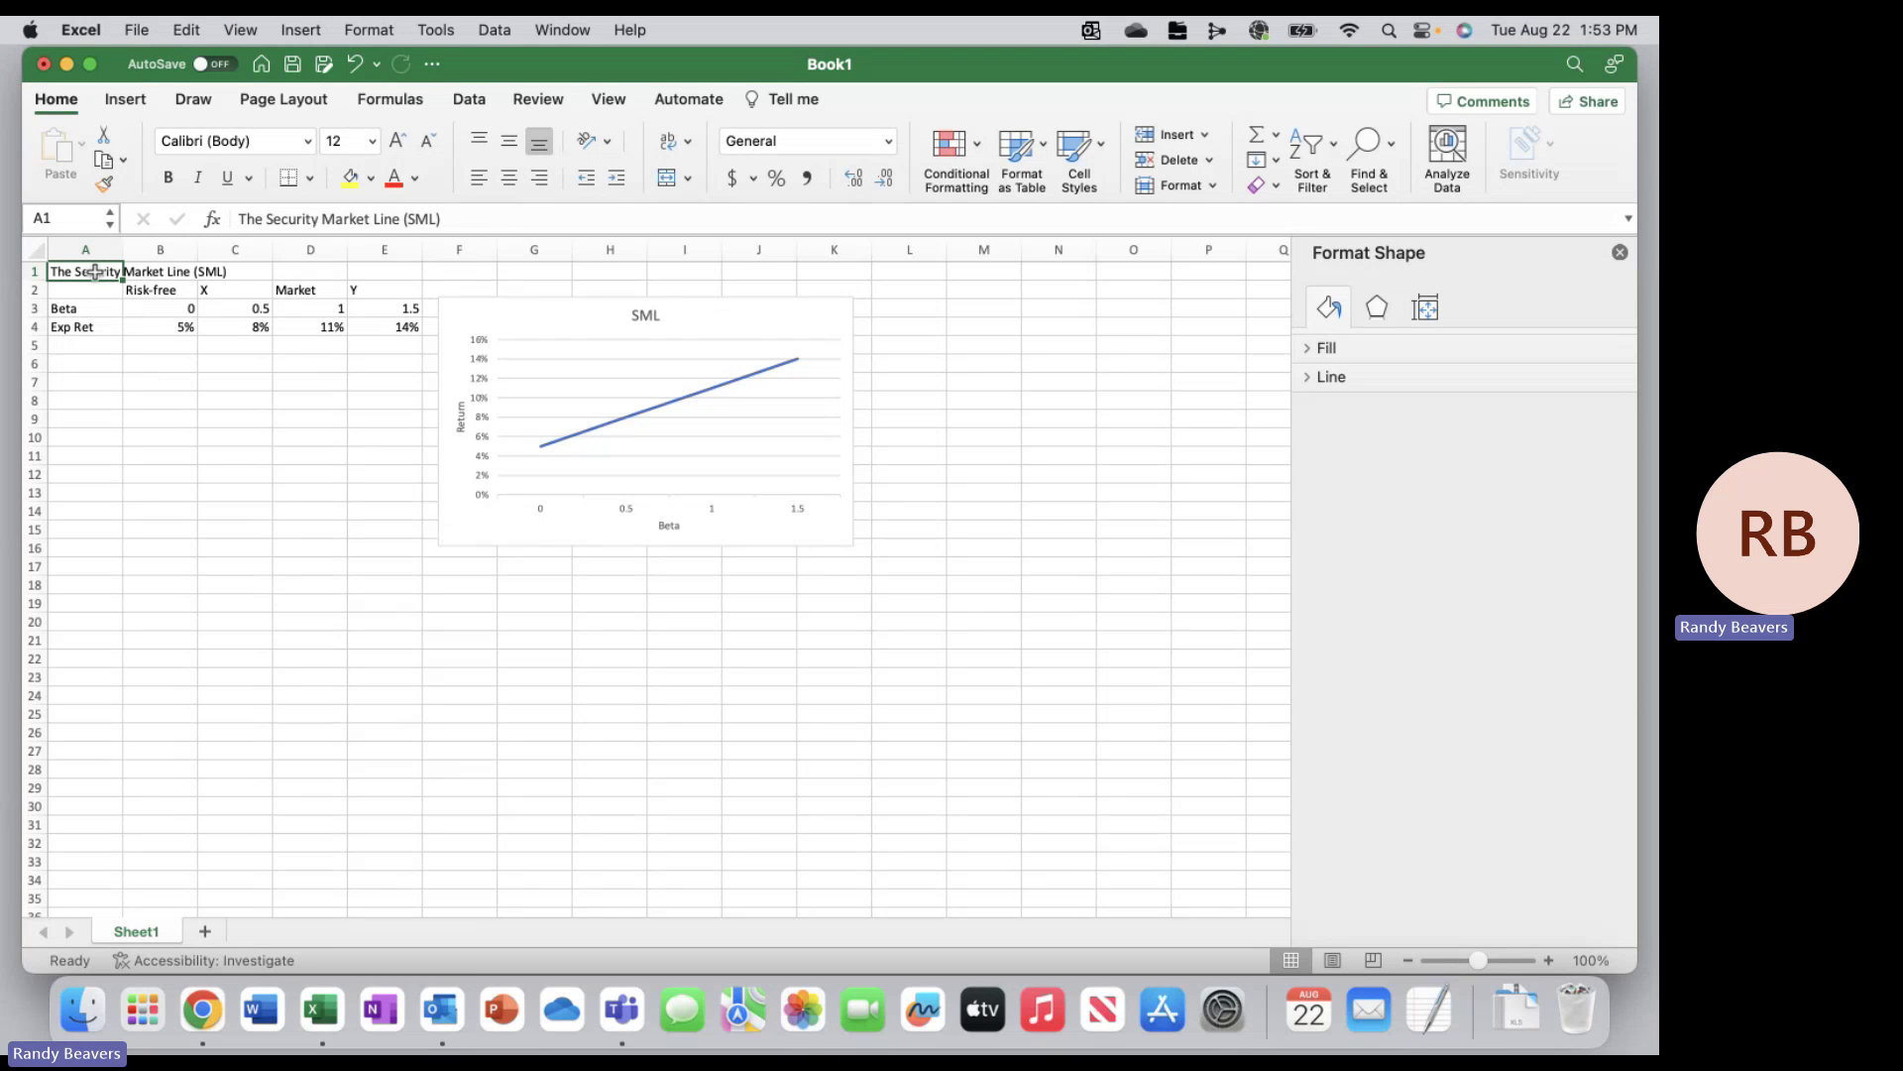
{"action": "left_click_drag", "start_coordinate": [95, 271], "coordinate": [381, 327]}
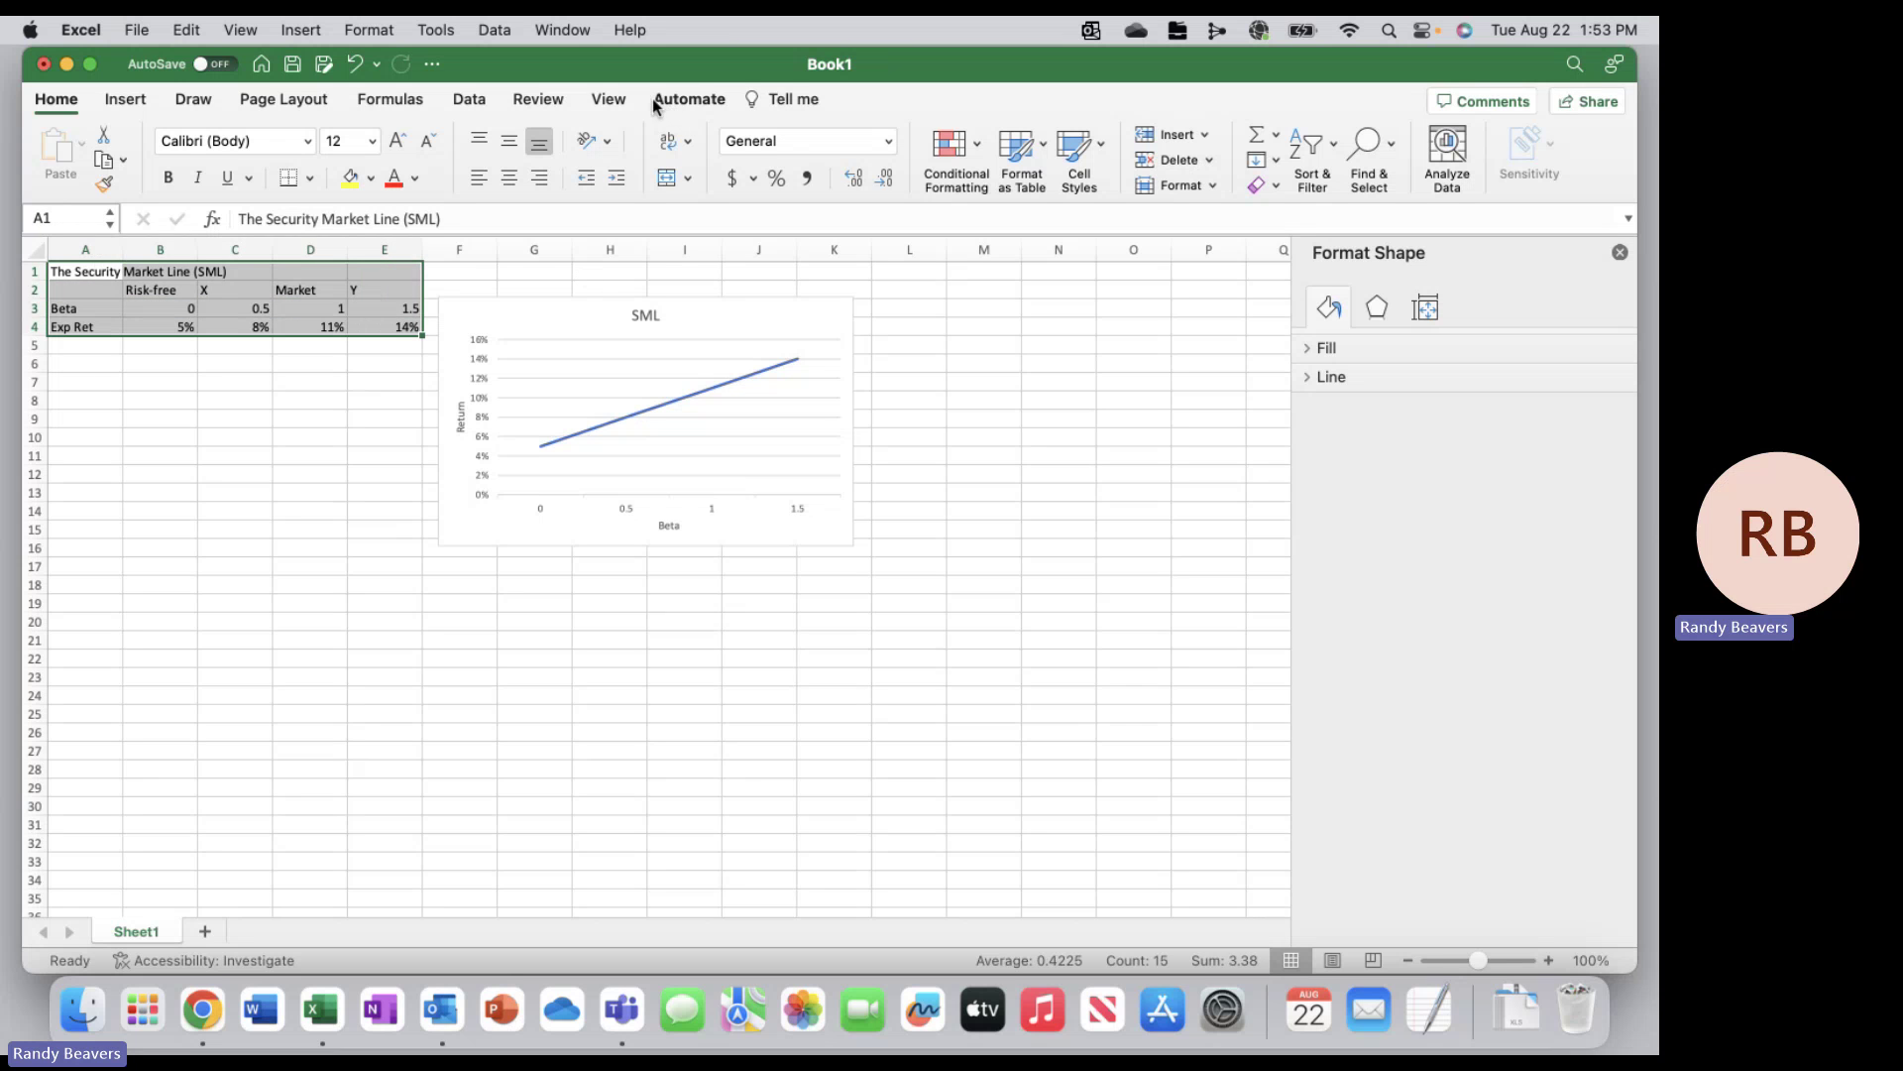
{"action": "left_click", "coordinate": [609, 99]}
{"action": "left_click", "coordinate": [1048, 157]}
{"action": "left_click", "coordinate": [243, 357]}
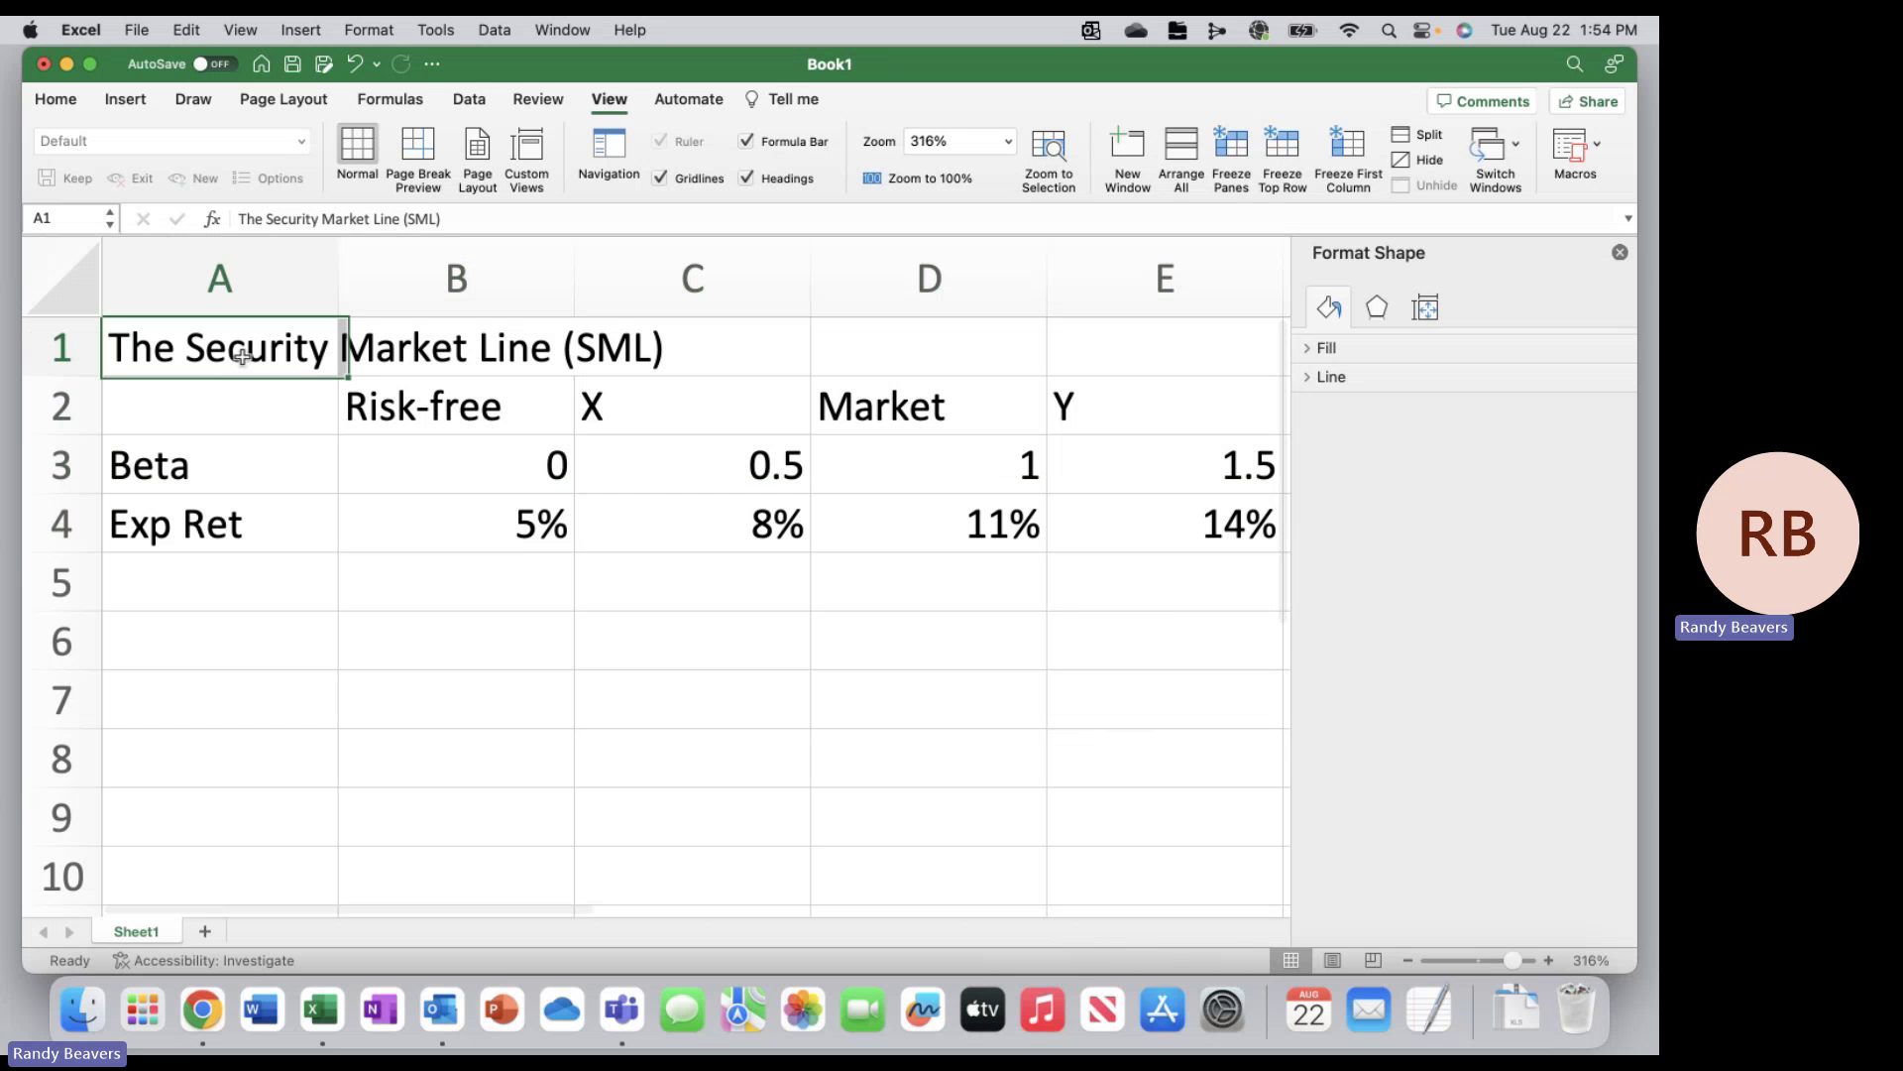
Retype the A1 title 'The Security Market Line (SML)' and the headers Risk-free and X
{"action": "type", "text": "The Secur"}
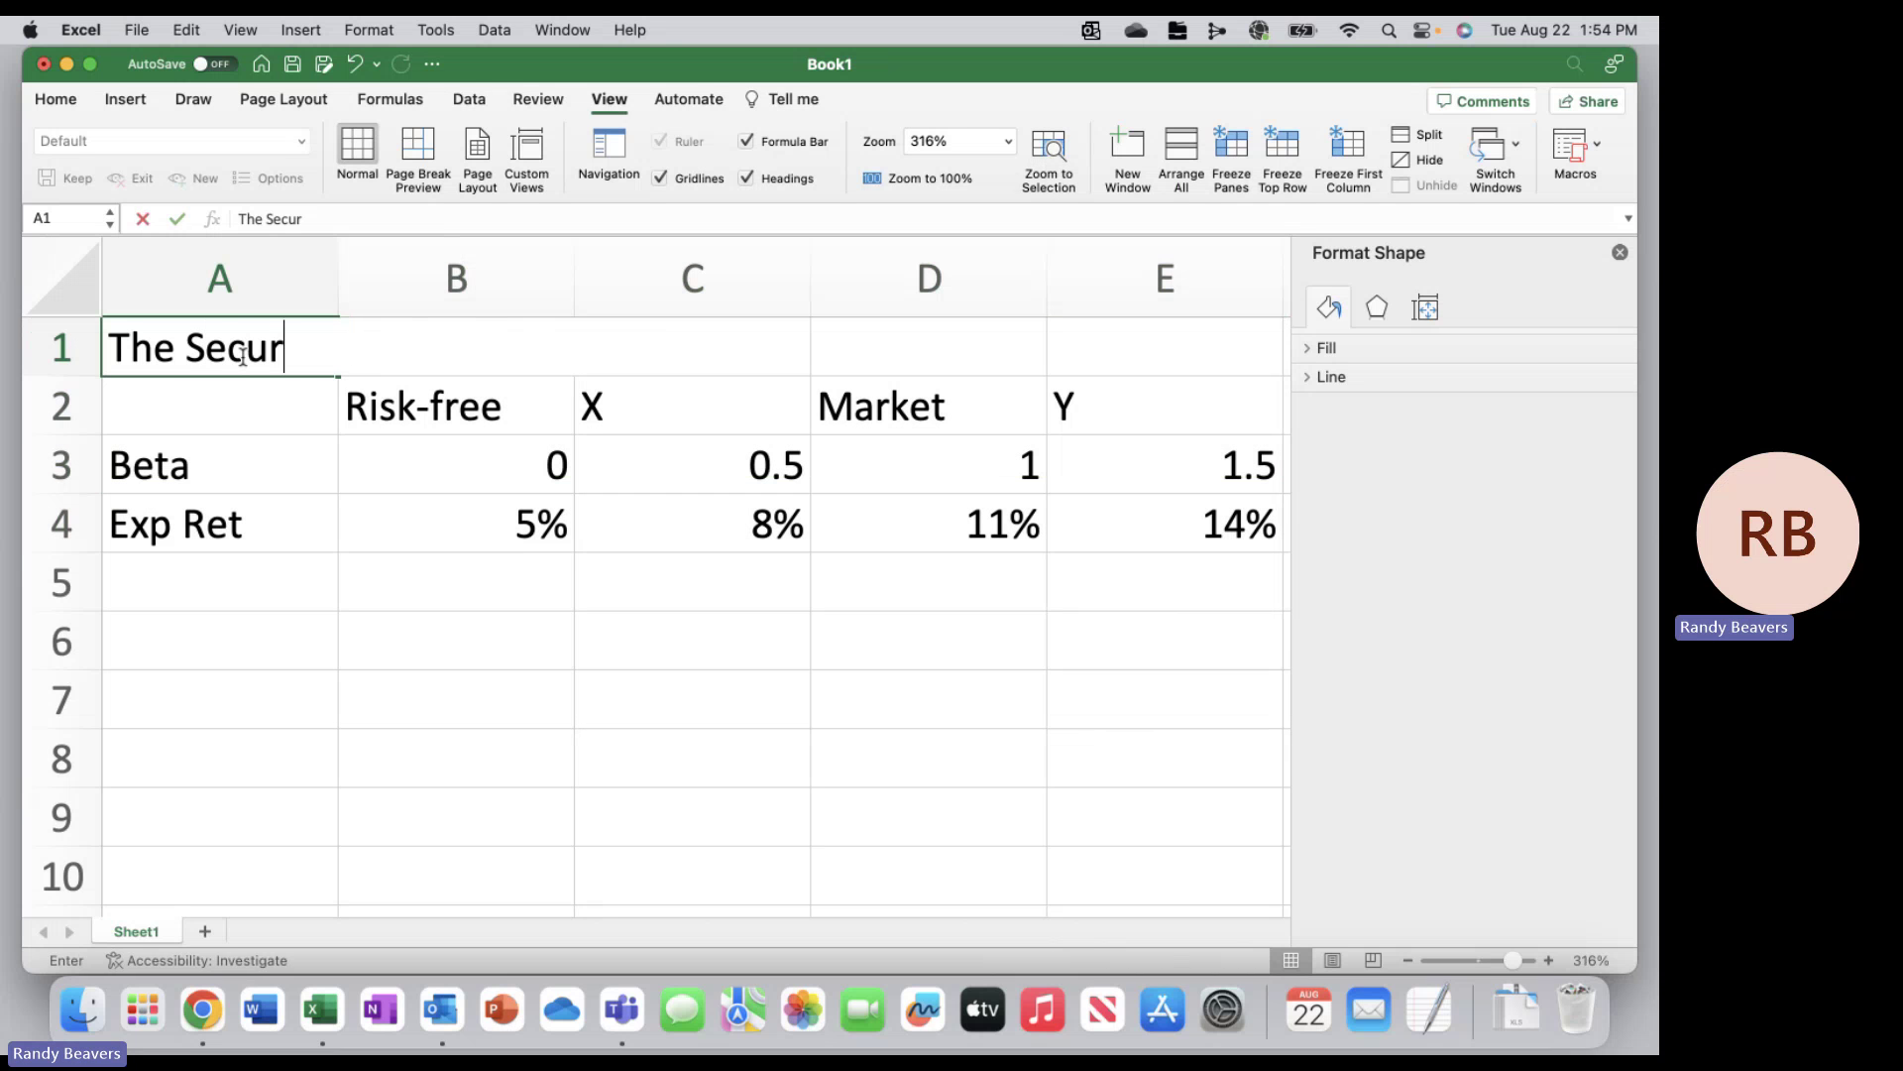
{"action": "type", "text": "ity Market Lin"}
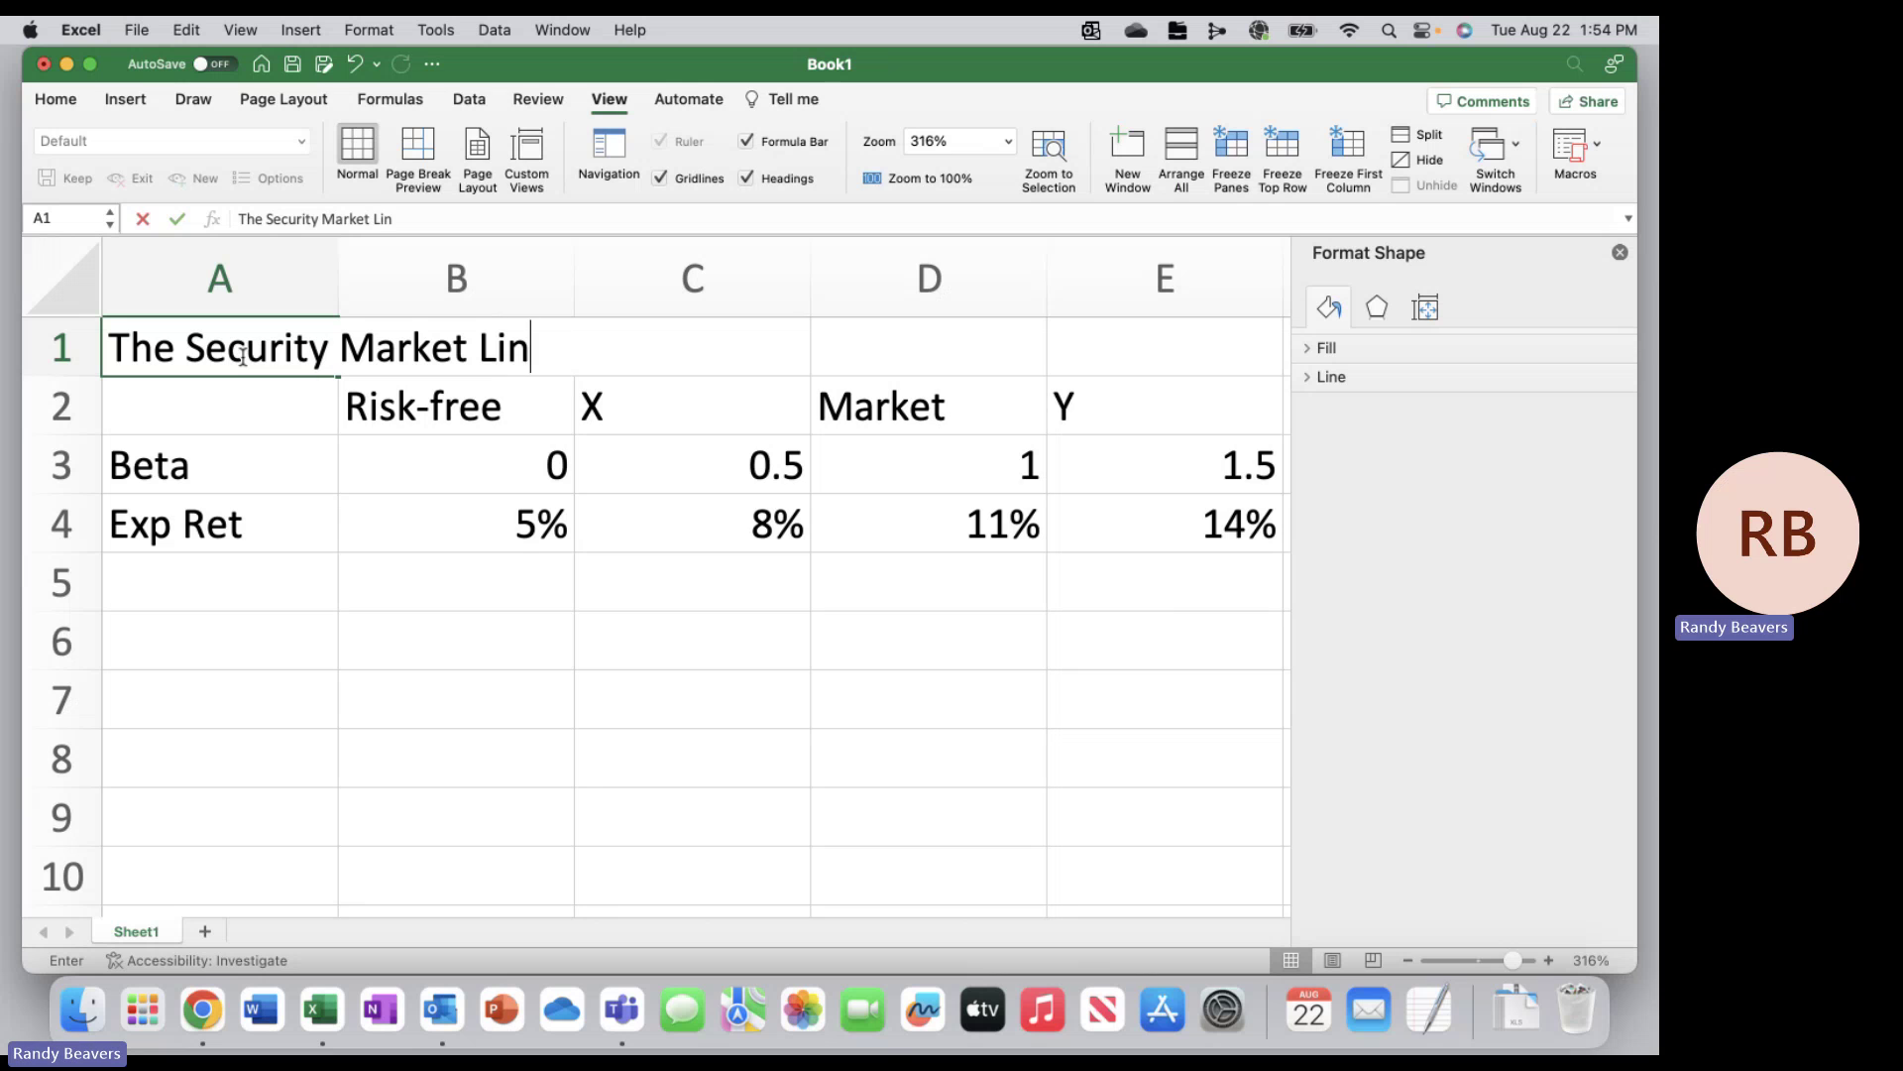
{"action": "type", "text": "e (SML)"}
{"action": "key", "text": "Return"}
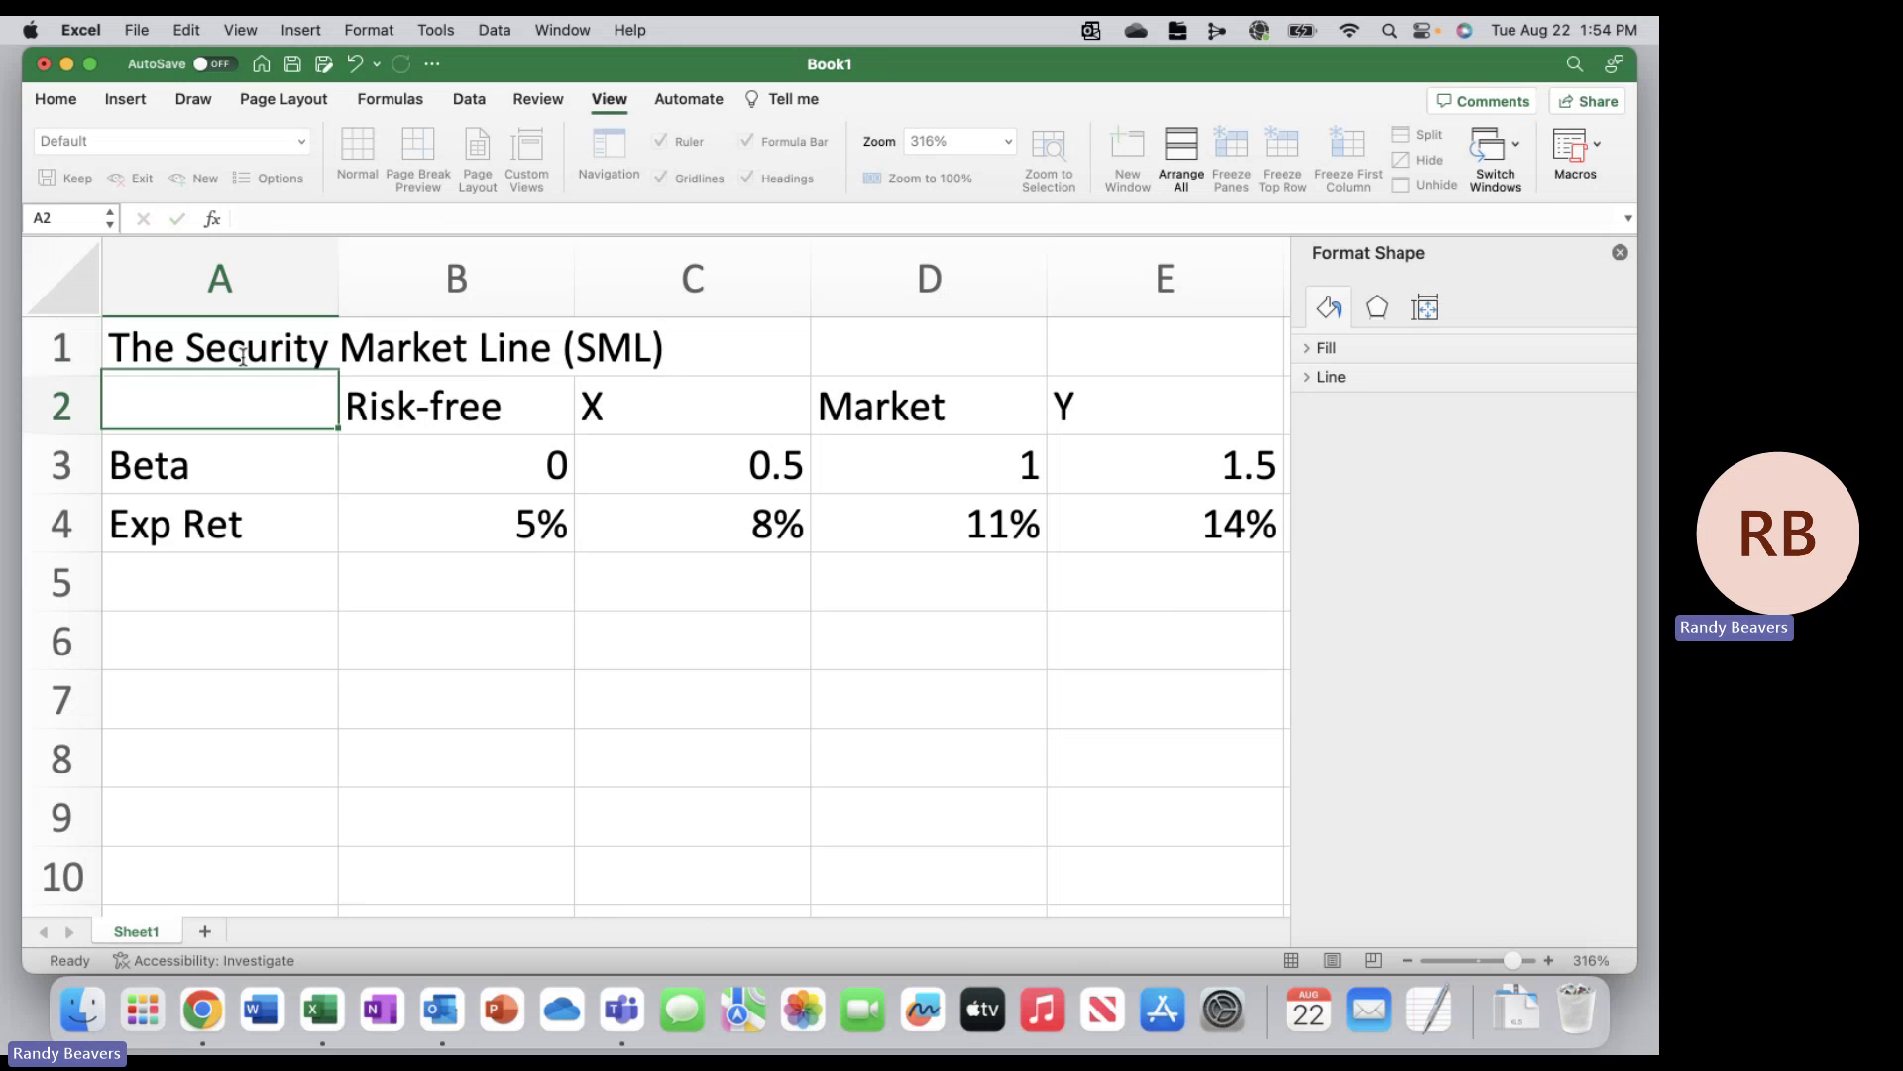
{"action": "key", "text": "Tab"}
{"action": "type", "text": "Ri"}
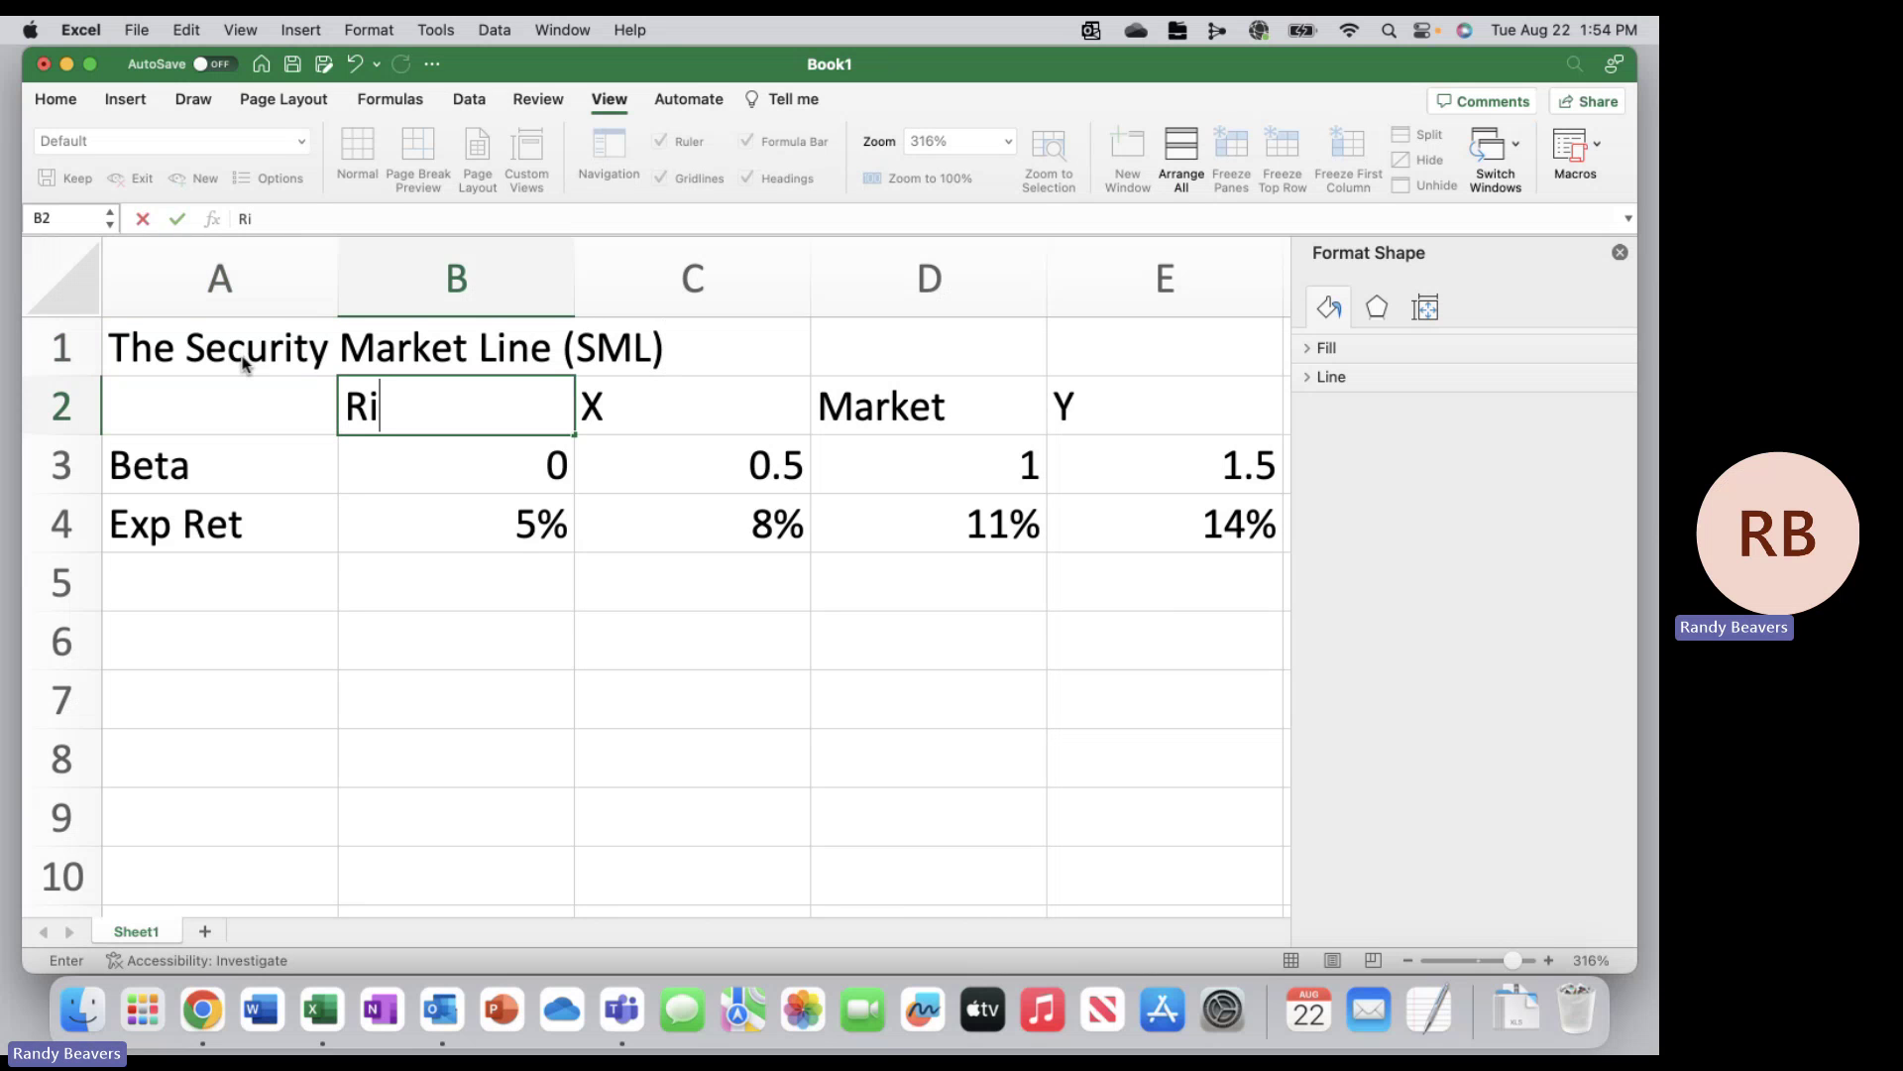
{"action": "type", "text": "sk-free"}
{"action": "key", "text": "Tab"}
{"action": "type", "text": "X"}
{"action": "key", "text": "Tab"}
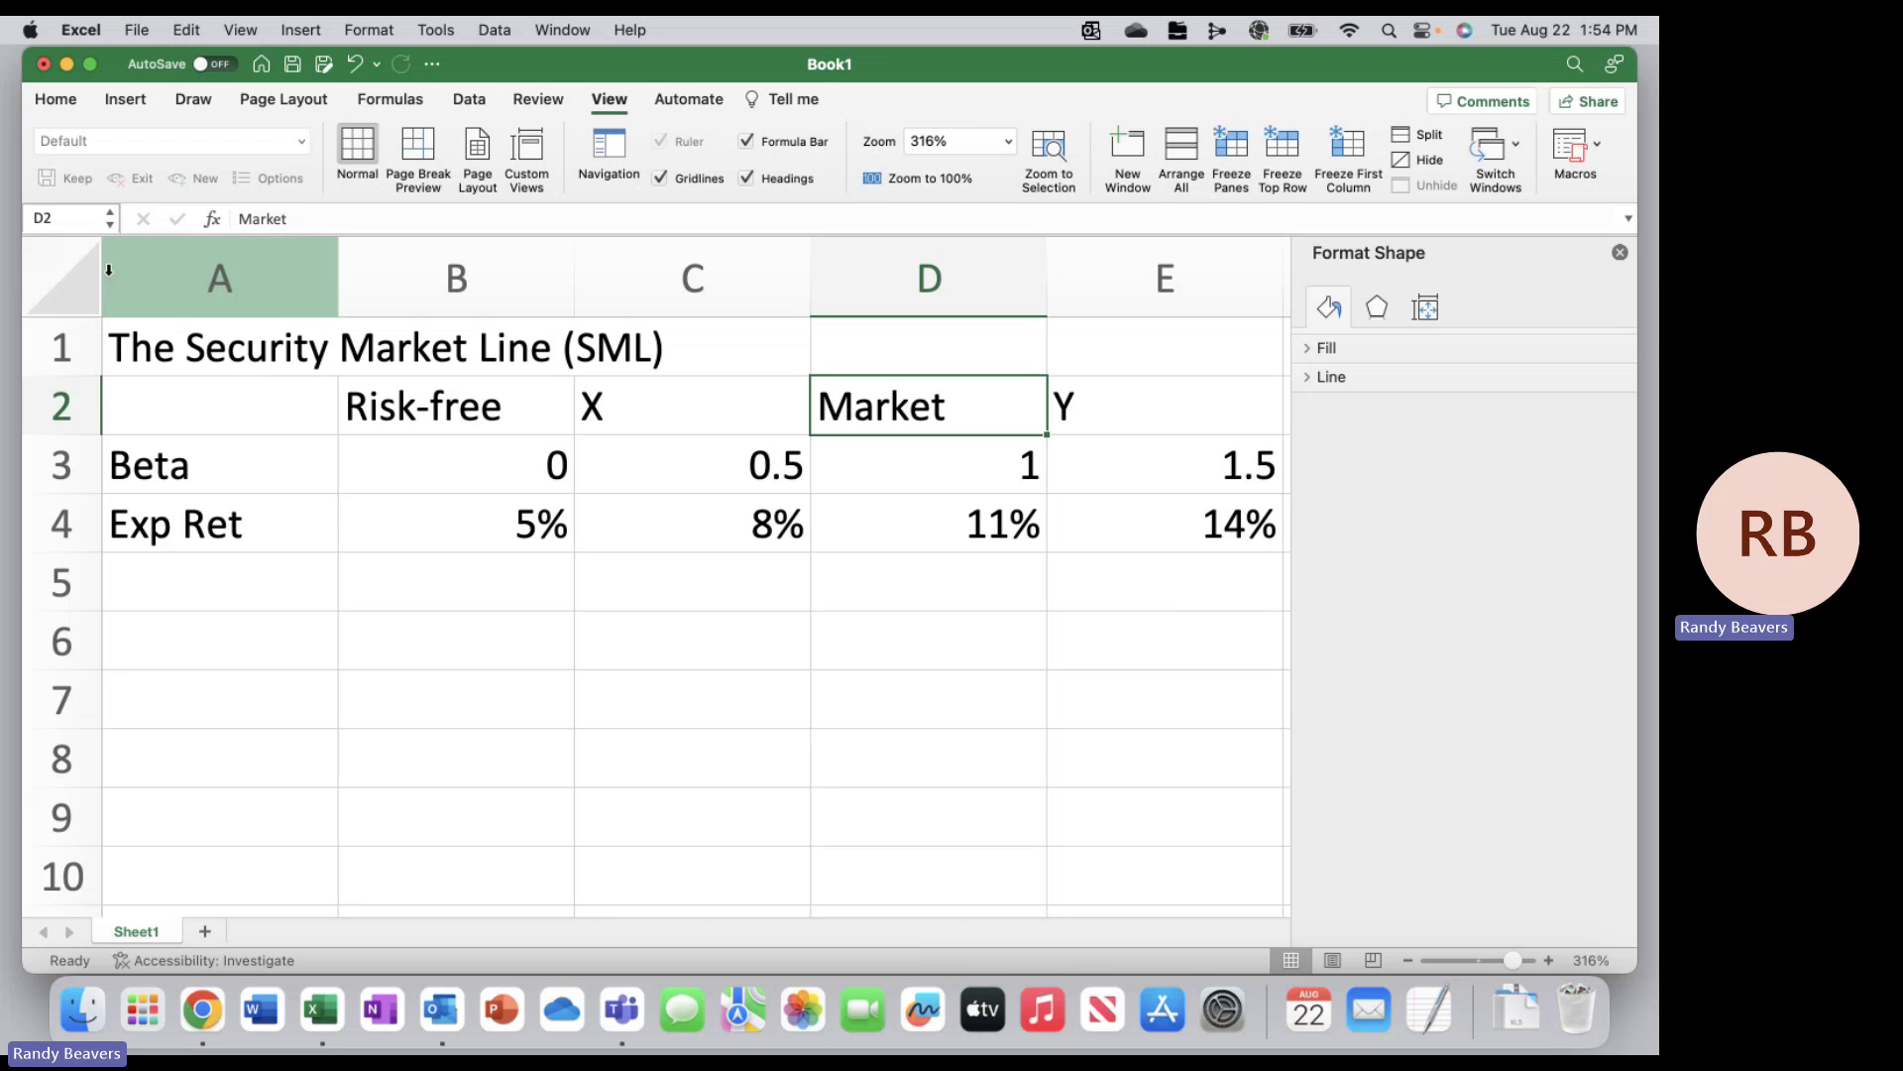
Close the Format Shape pane and enter the Market and Y headers in D2:E2
{"action": "left_click", "coordinate": [1620, 252]}
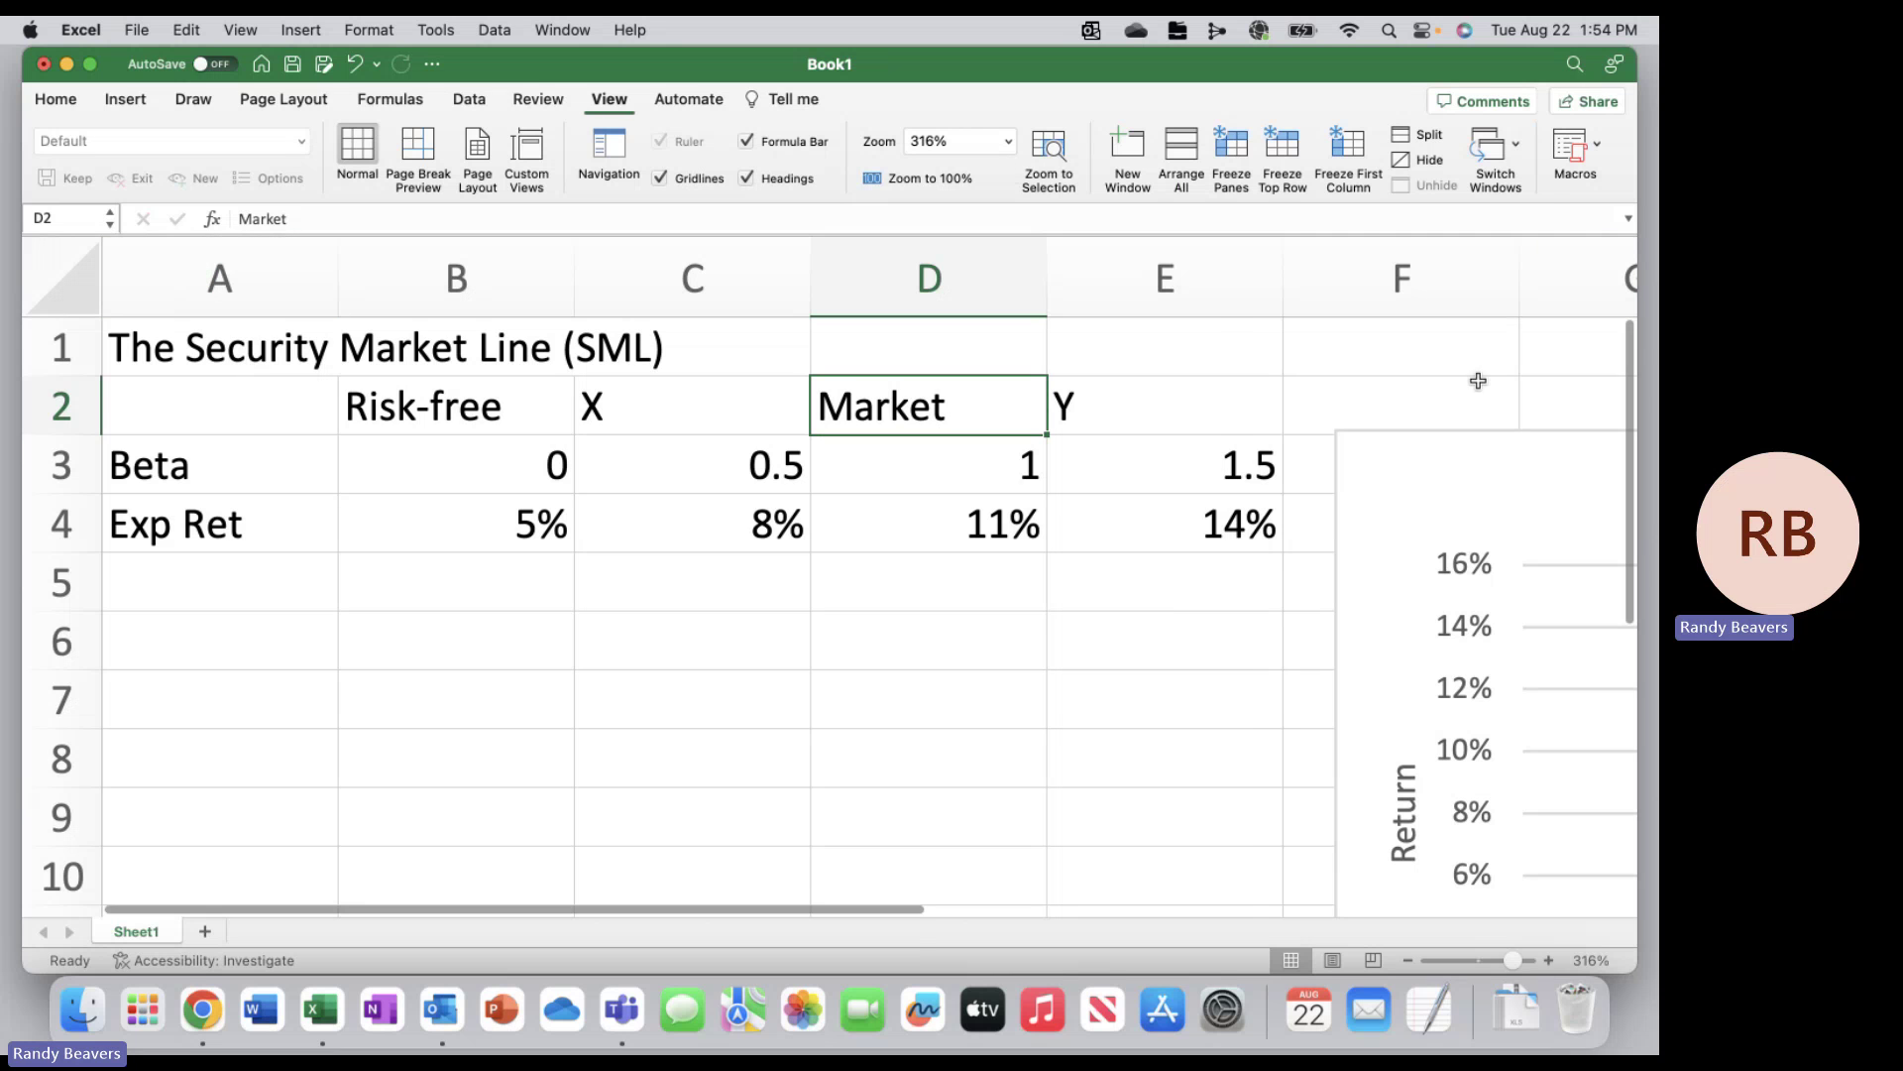
{"action": "type", "text": "Market"}
{"action": "key", "text": "Tab"}
{"action": "type", "text": "Y"}
{"action": "key", "text": "Return"}
Label A3 'Beta' and enter 0.5 as the beta in C3
{"action": "key", "text": "Left"}
{"action": "key", "text": "Left"}
{"action": "key", "text": "Left"}
{"action": "type", "text": "Beta"}
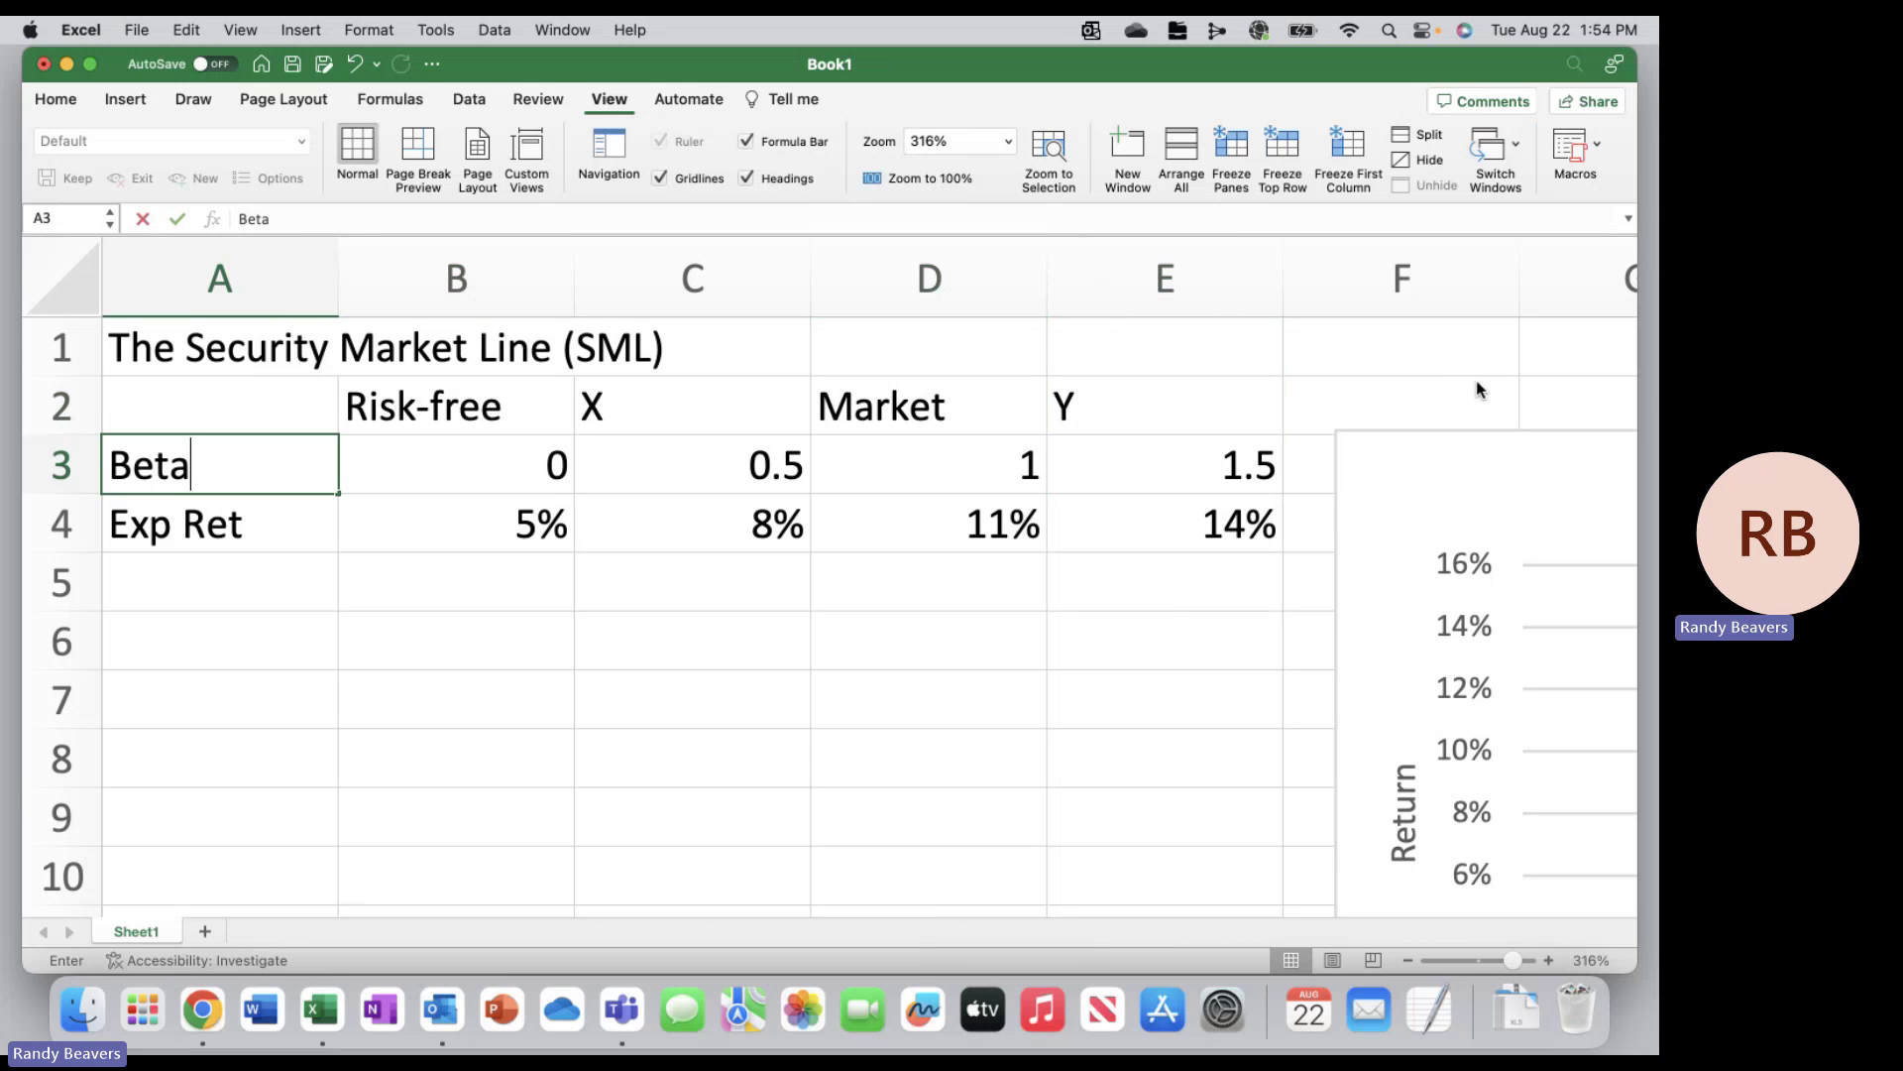
{"action": "key", "text": "Tab"}
{"action": "key", "text": "Tab"}
{"action": "type", "text": "0.5"}
{"action": "key", "text": "ctrl+Return"}
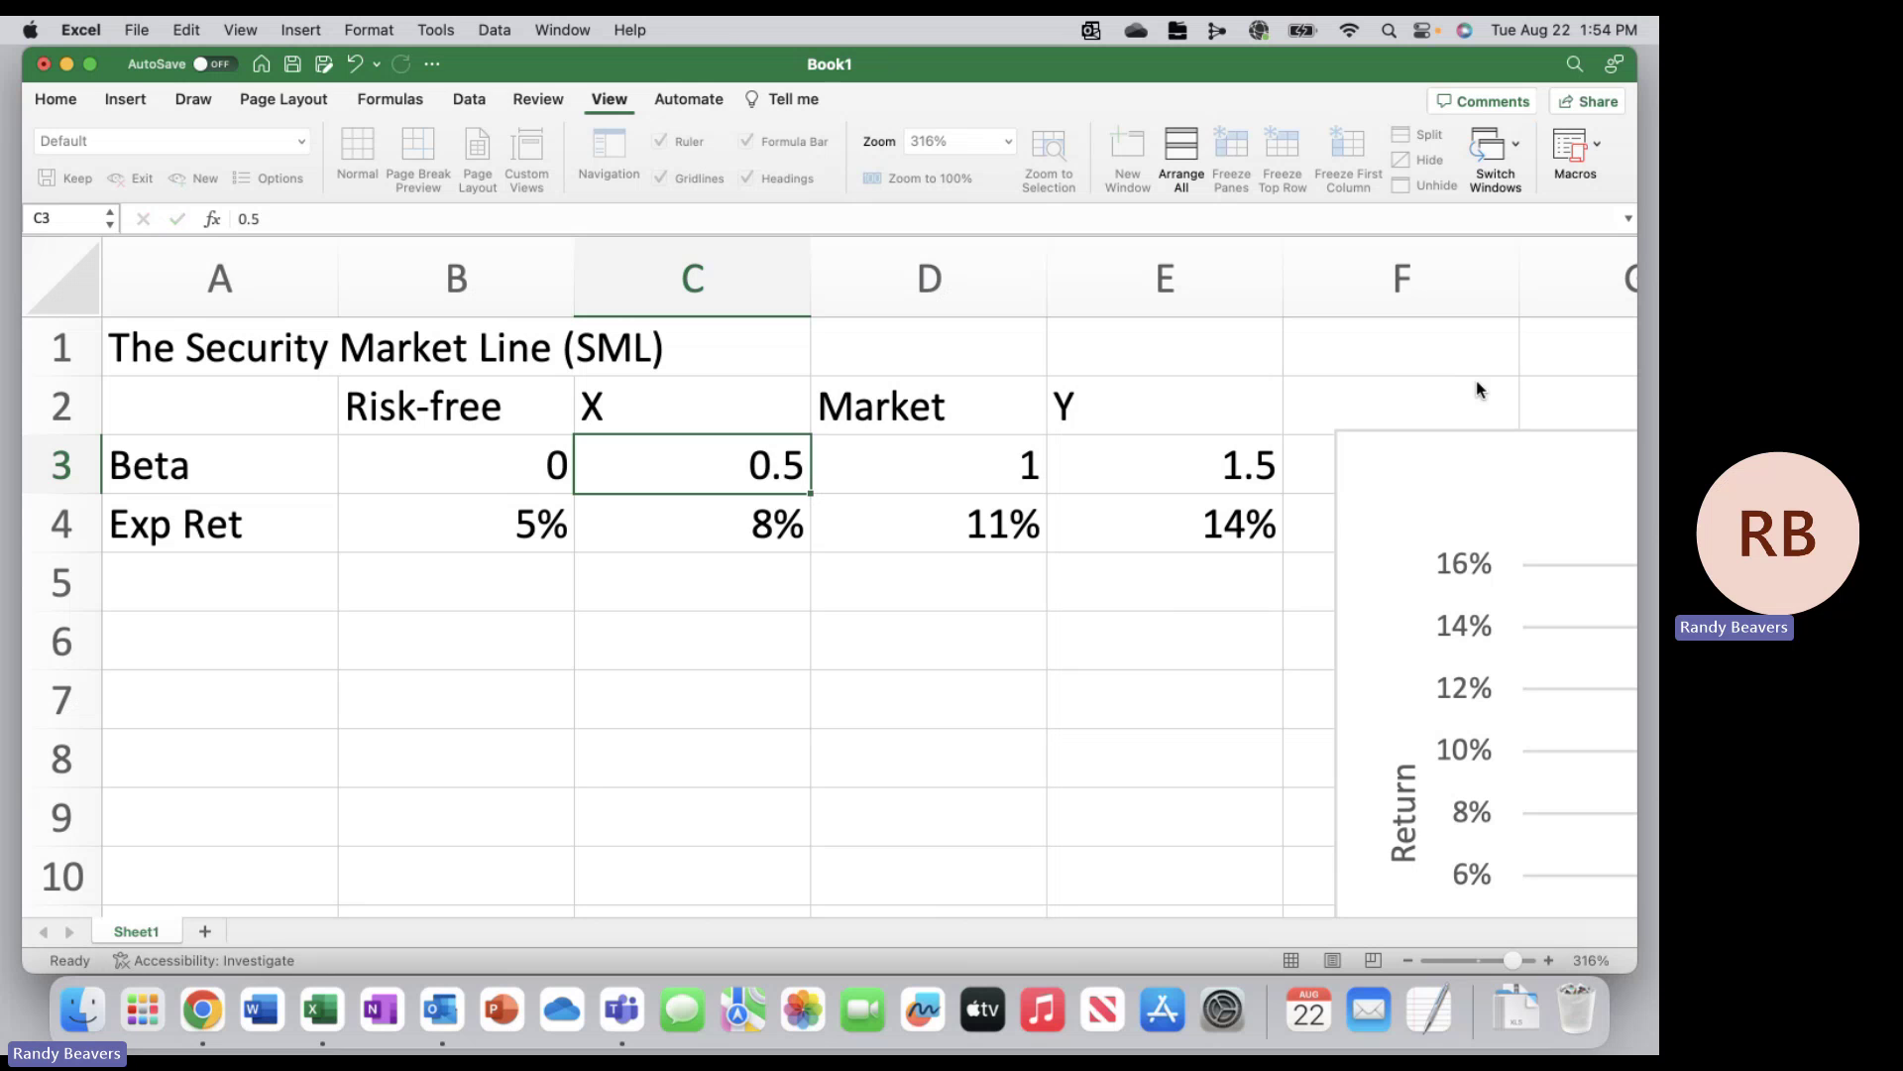
Extend the beta values 0 and 0.5 across to E3, giving 0, 0.5, 1, 1.5
{"action": "left_click_drag", "start_coordinate": [545, 466], "coordinate": [681, 459]}
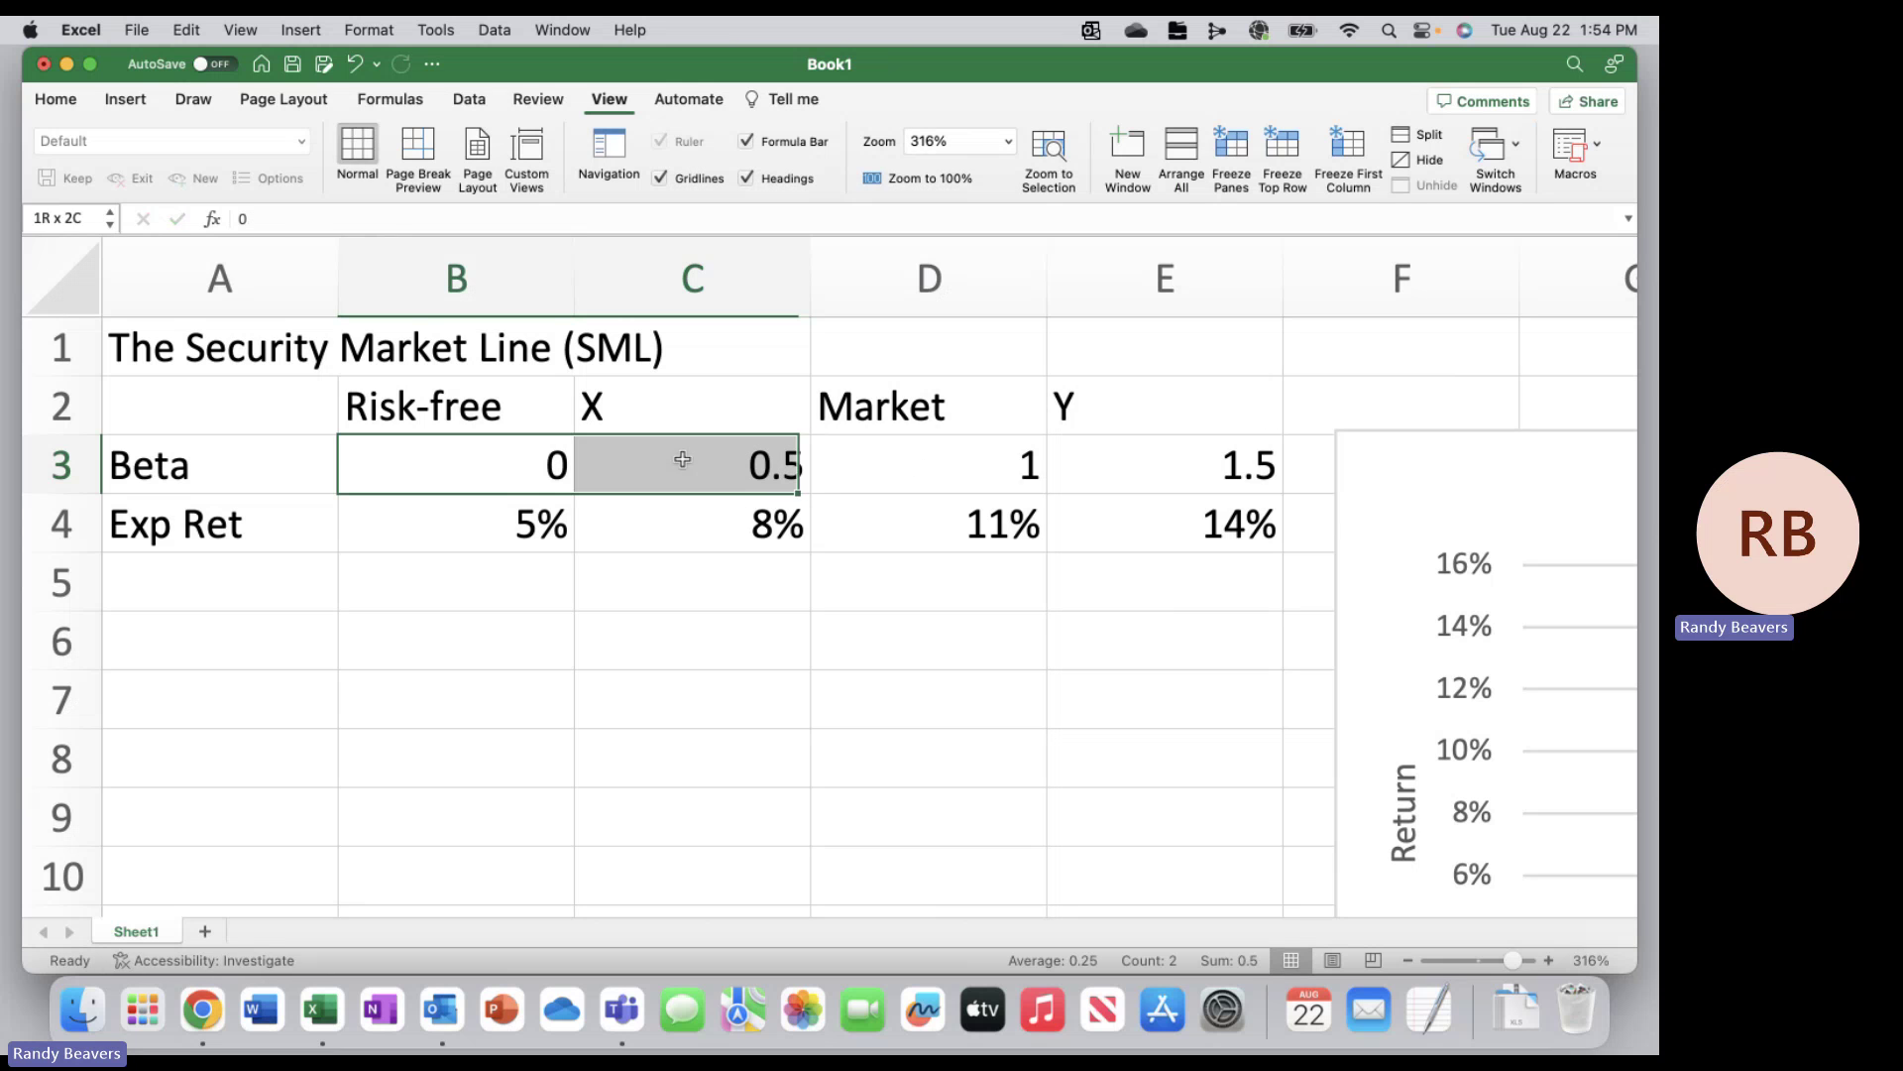
{"action": "left_click_drag", "start_coordinate": [817, 493], "coordinate": [1241, 496]}
{"action": "left_click", "coordinate": [253, 521]}
Review the B4 and D4 returns, the X and Y columns, and C4's formula
{"action": "left_click", "coordinate": [448, 524]}
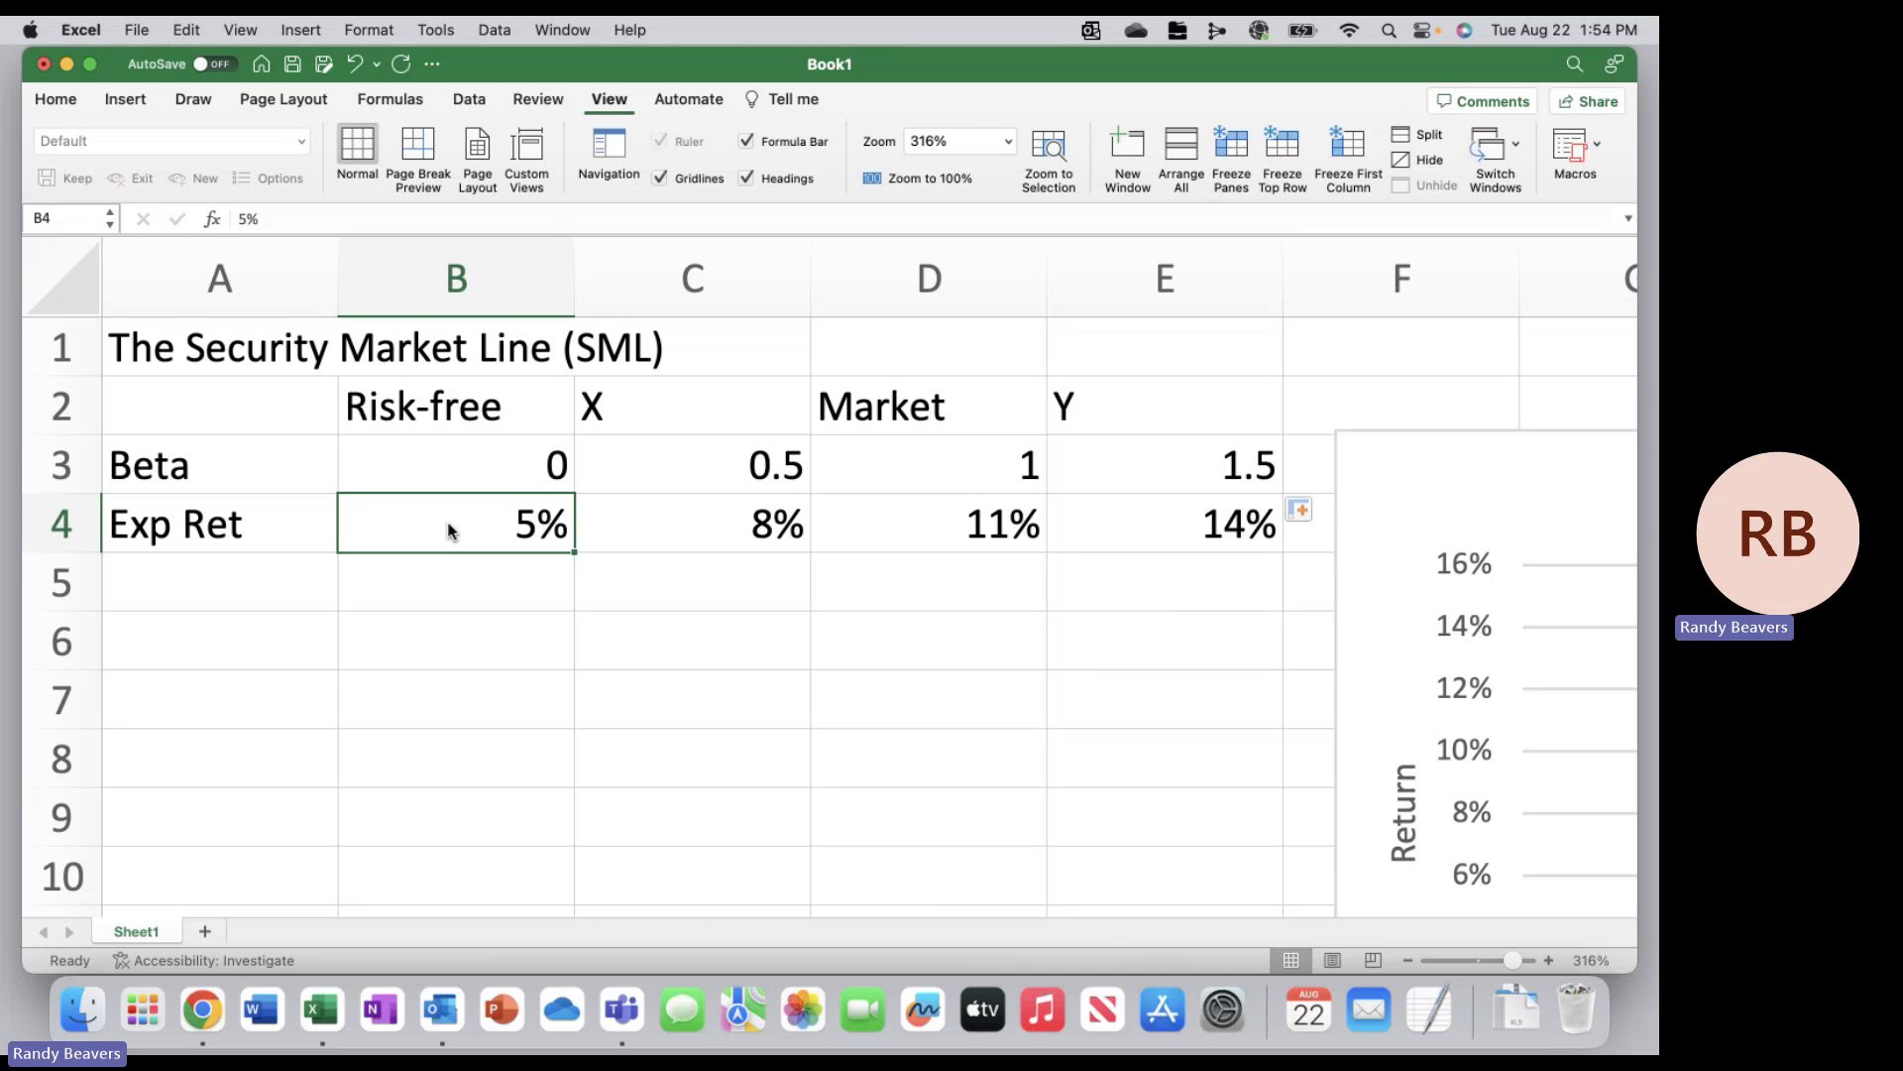
{"action": "left_click", "coordinate": [965, 512]}
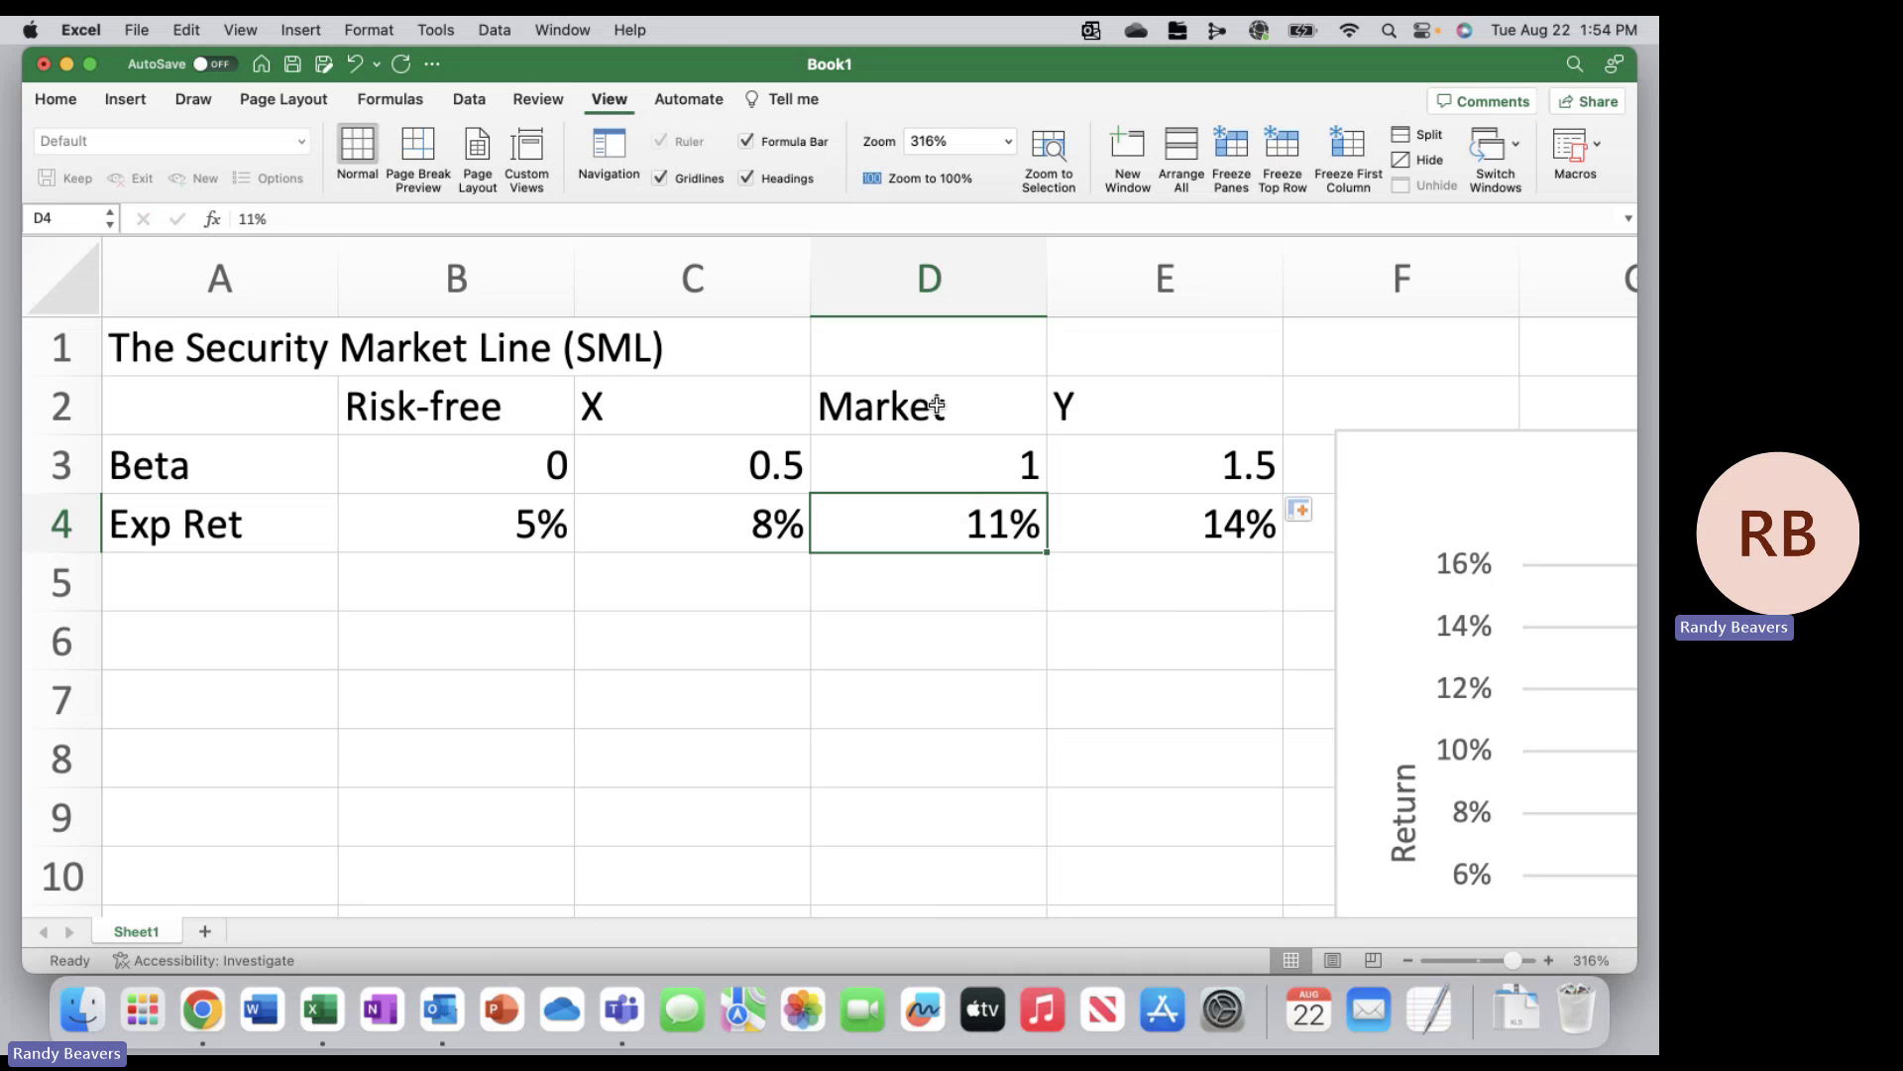
{"action": "left_click", "coordinate": [710, 416]}
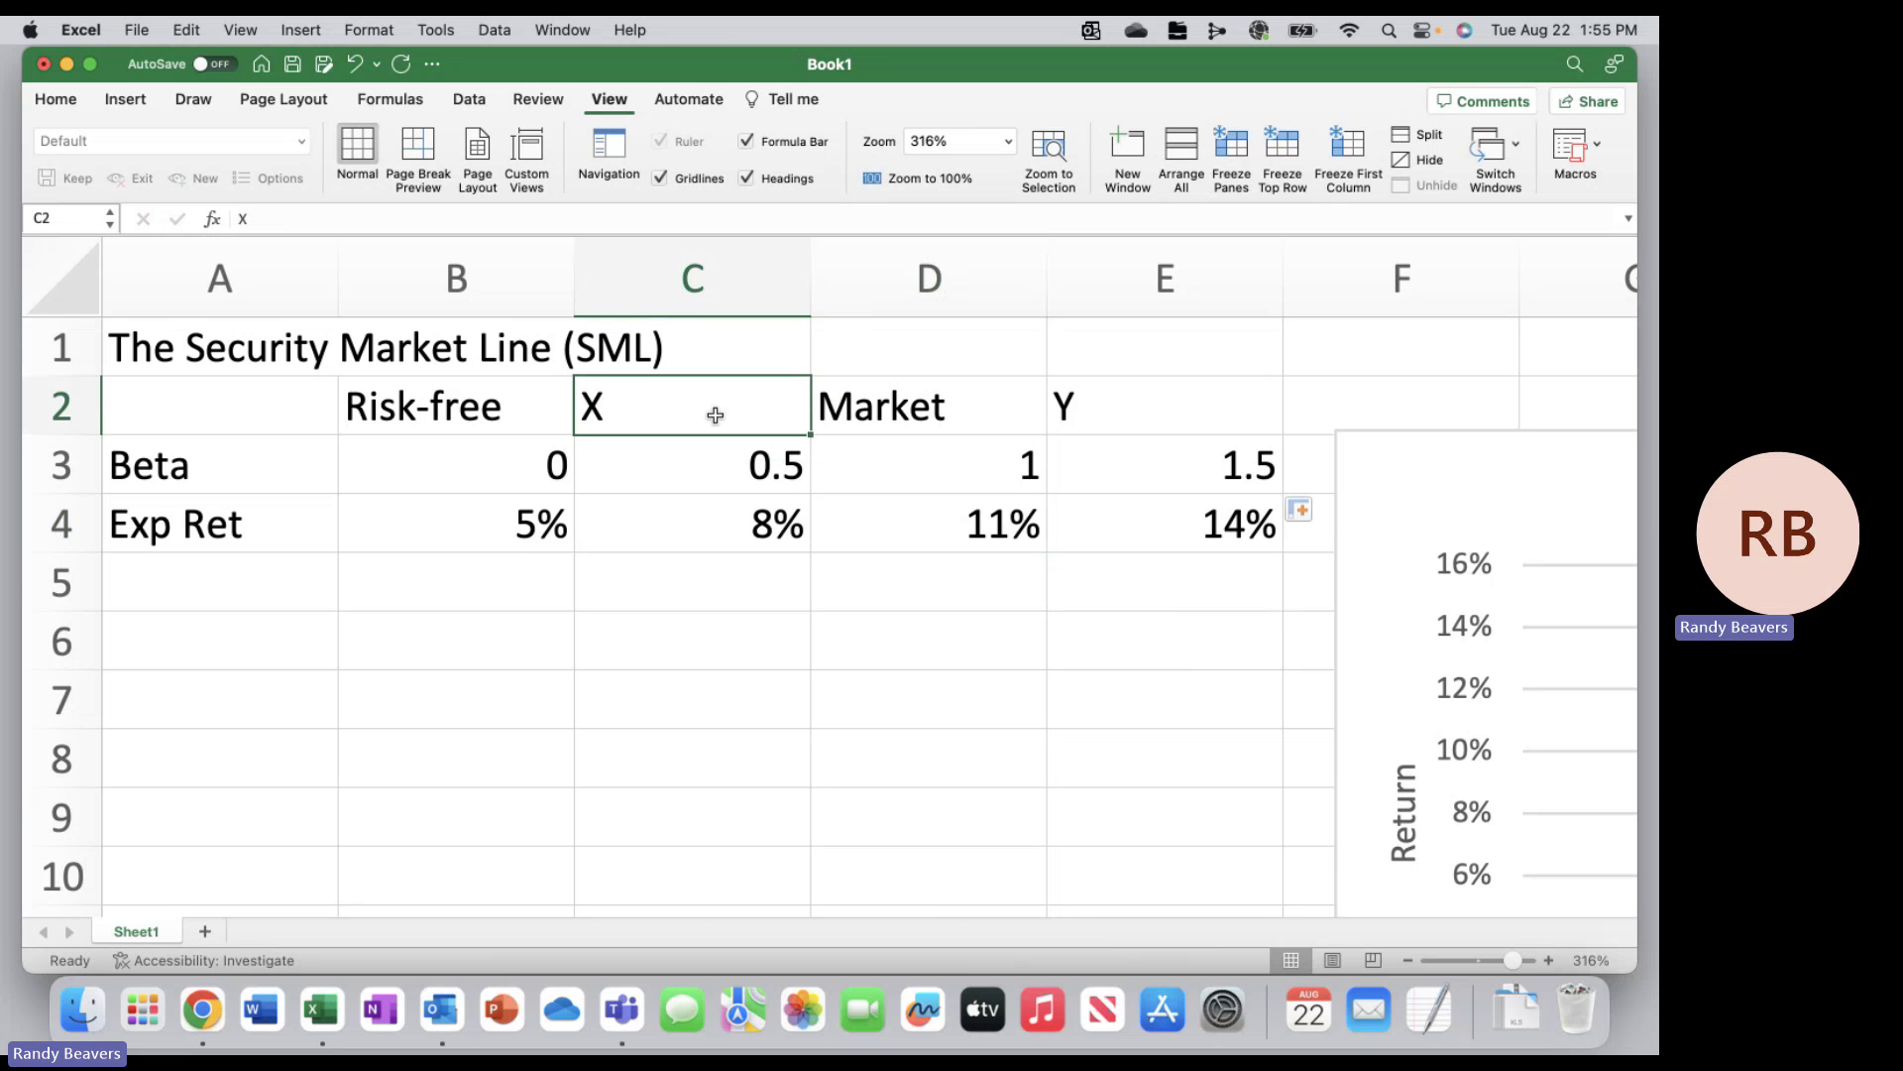
{"action": "left_click", "coordinate": [1148, 415]}
{"action": "left_click_drag", "start_coordinate": [700, 413], "coordinate": [700, 480]}
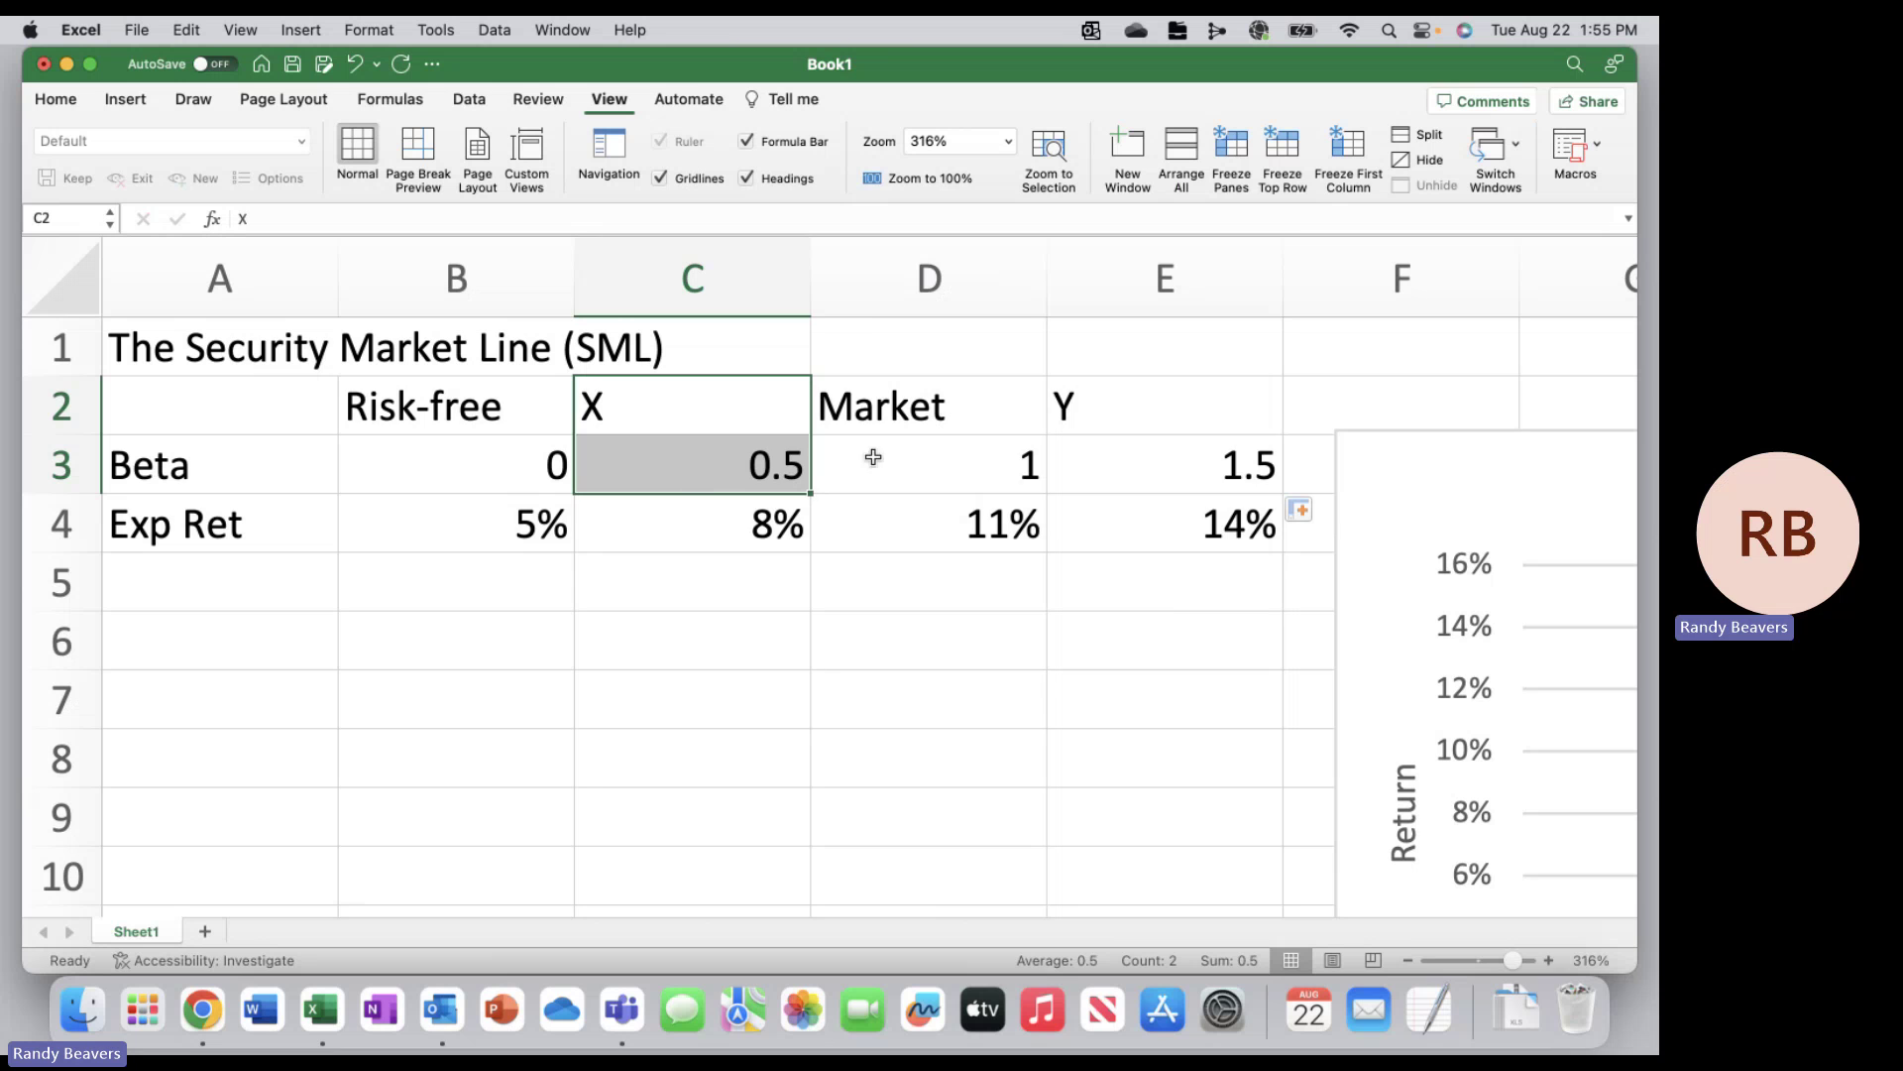
{"action": "left_click_drag", "start_coordinate": [1182, 411], "coordinate": [1181, 453]}
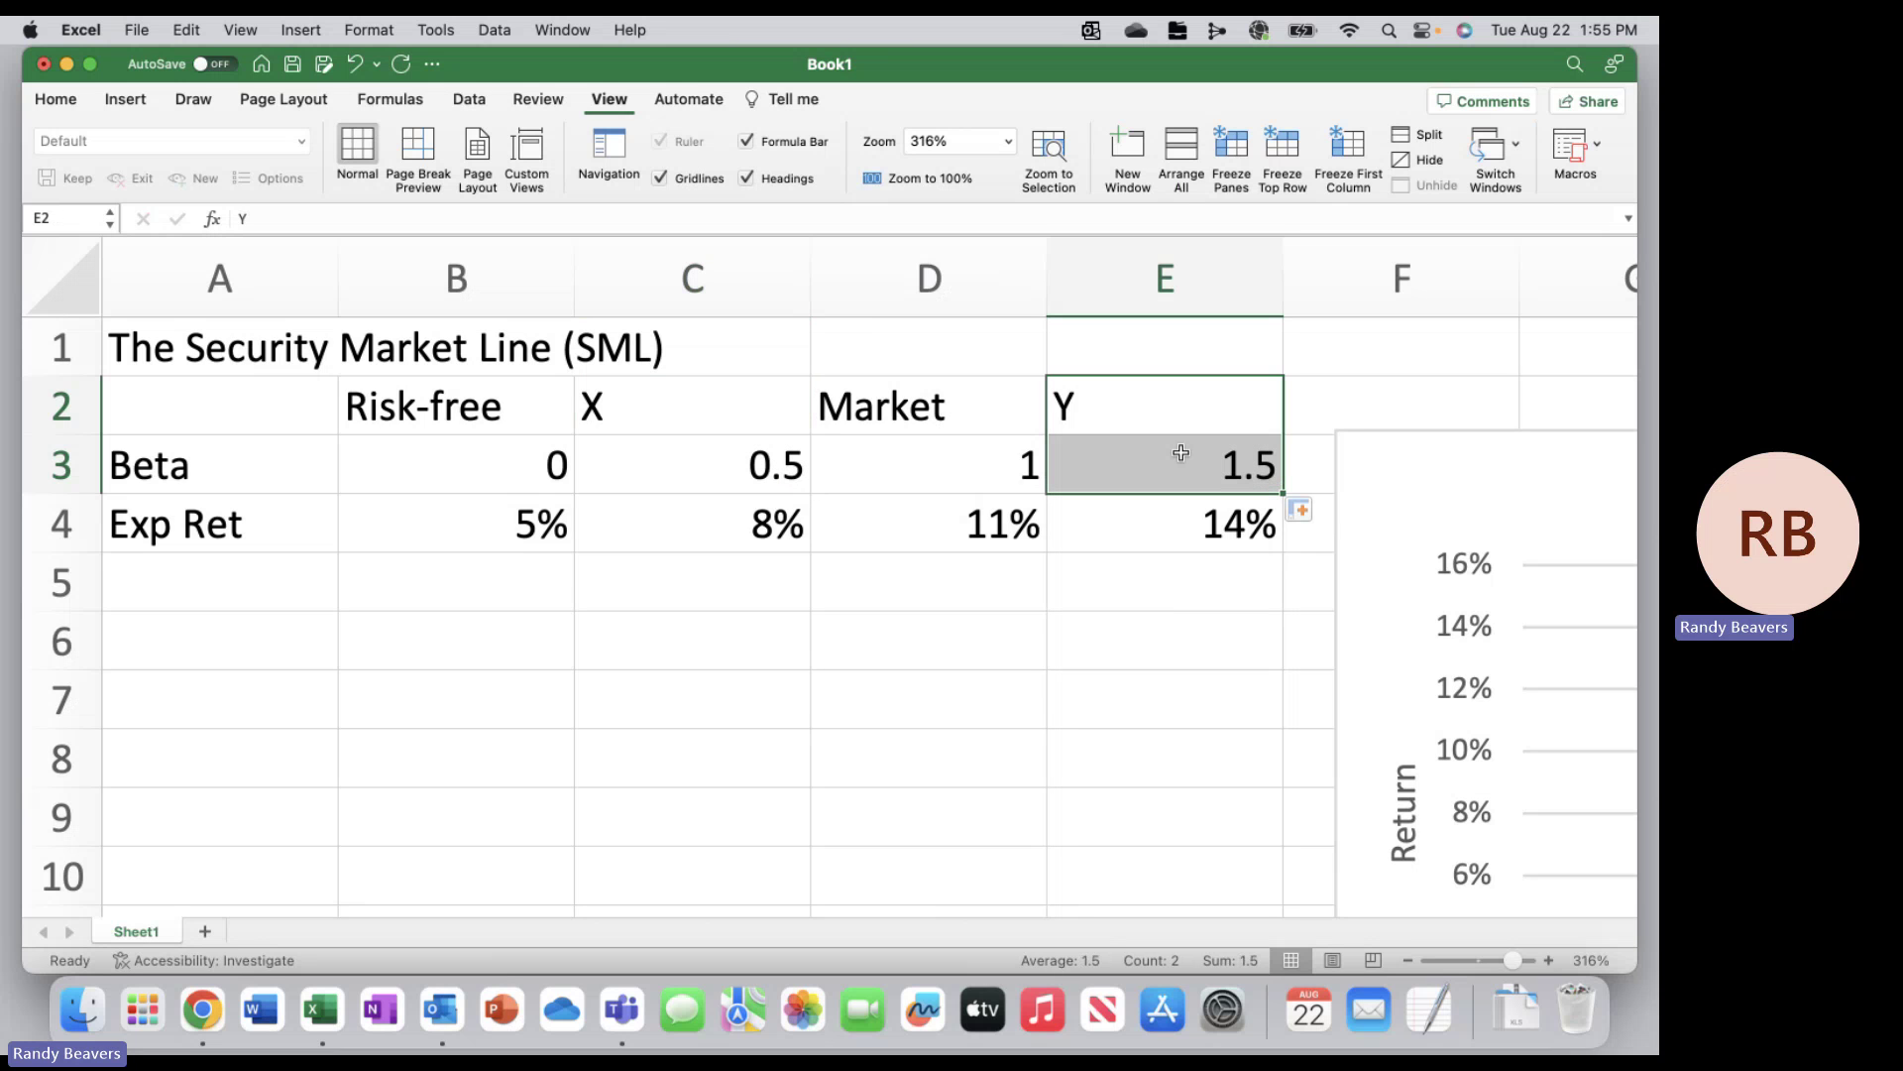
{"action": "left_click", "coordinate": [668, 513]}
Clear C4's old formula and start the new one with the absolute reference =$B$4+
{"action": "double_click", "coordinate": [666, 515]}
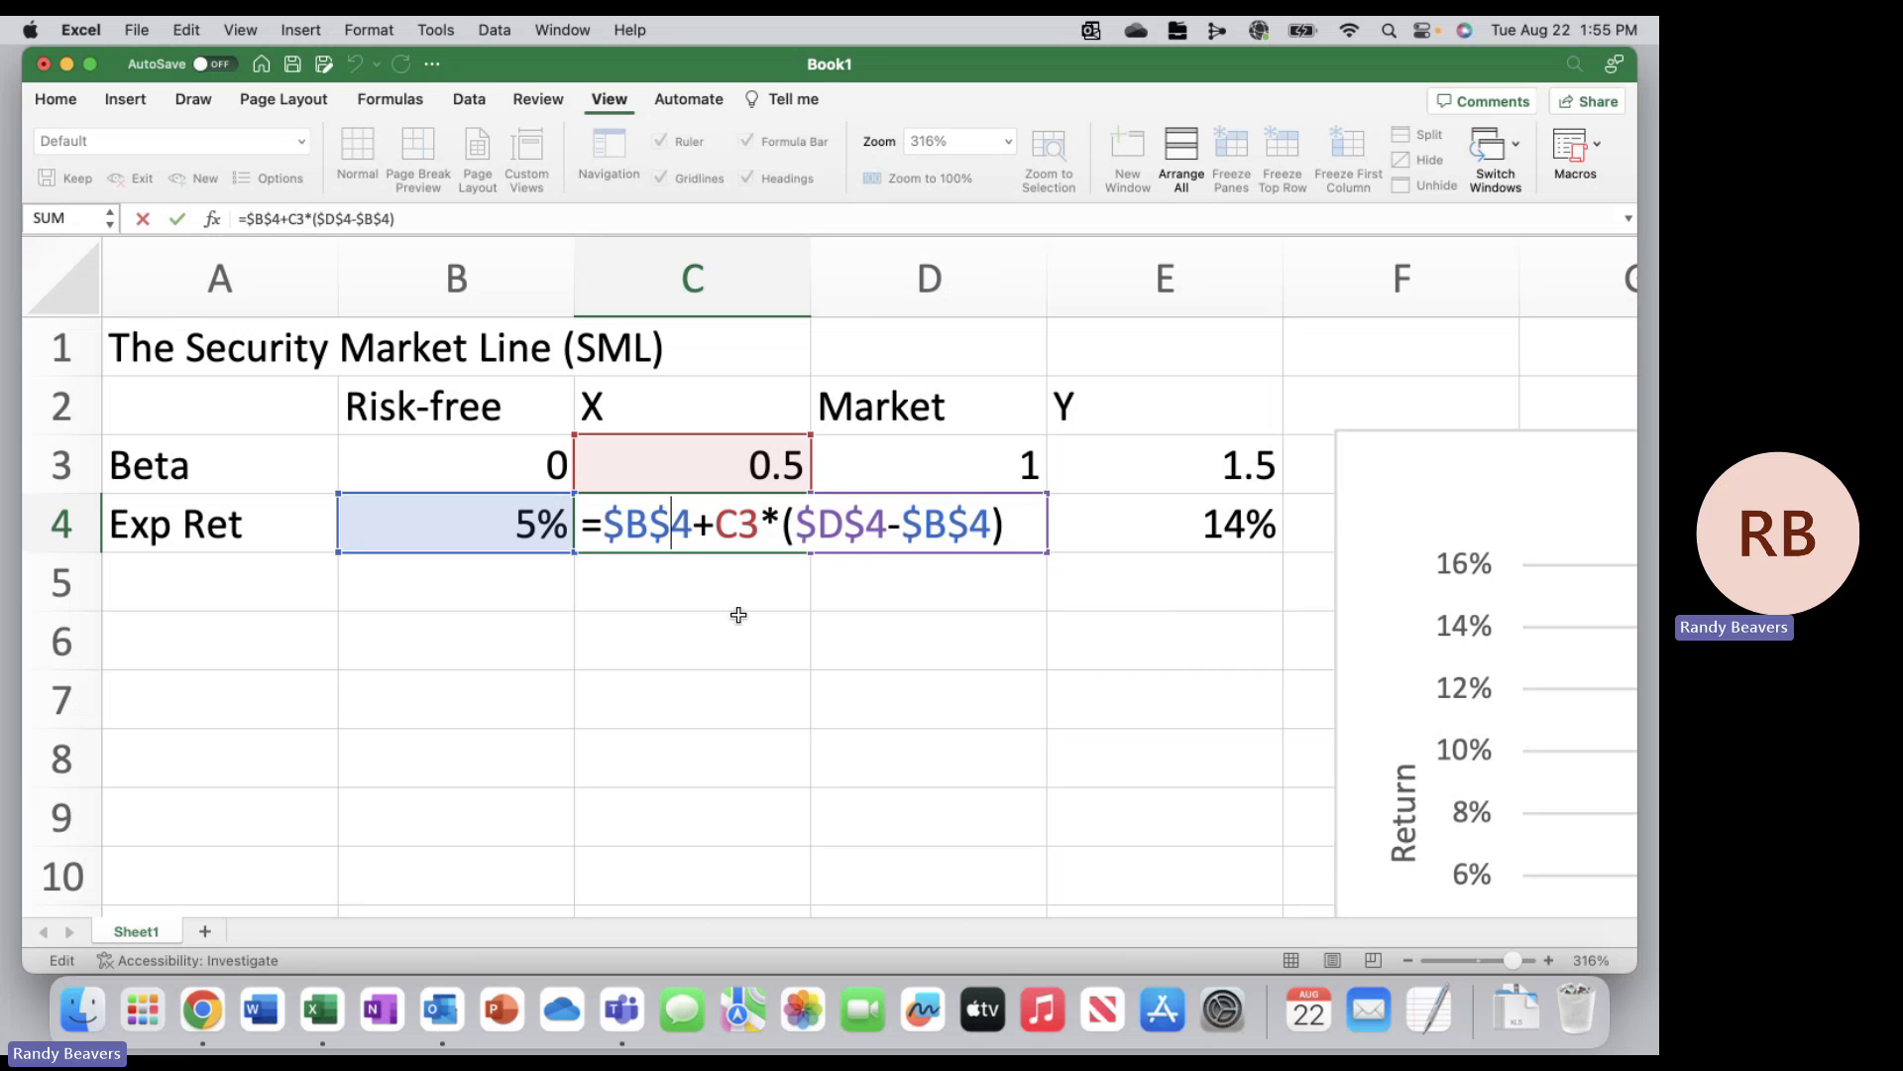
{"action": "left_click_drag", "start_coordinate": [602, 523], "coordinate": [1020, 518]}
{"action": "key", "text": "BackSpace"}
{"action": "key", "text": "BackSpace"}
{"action": "type", "text": "="}
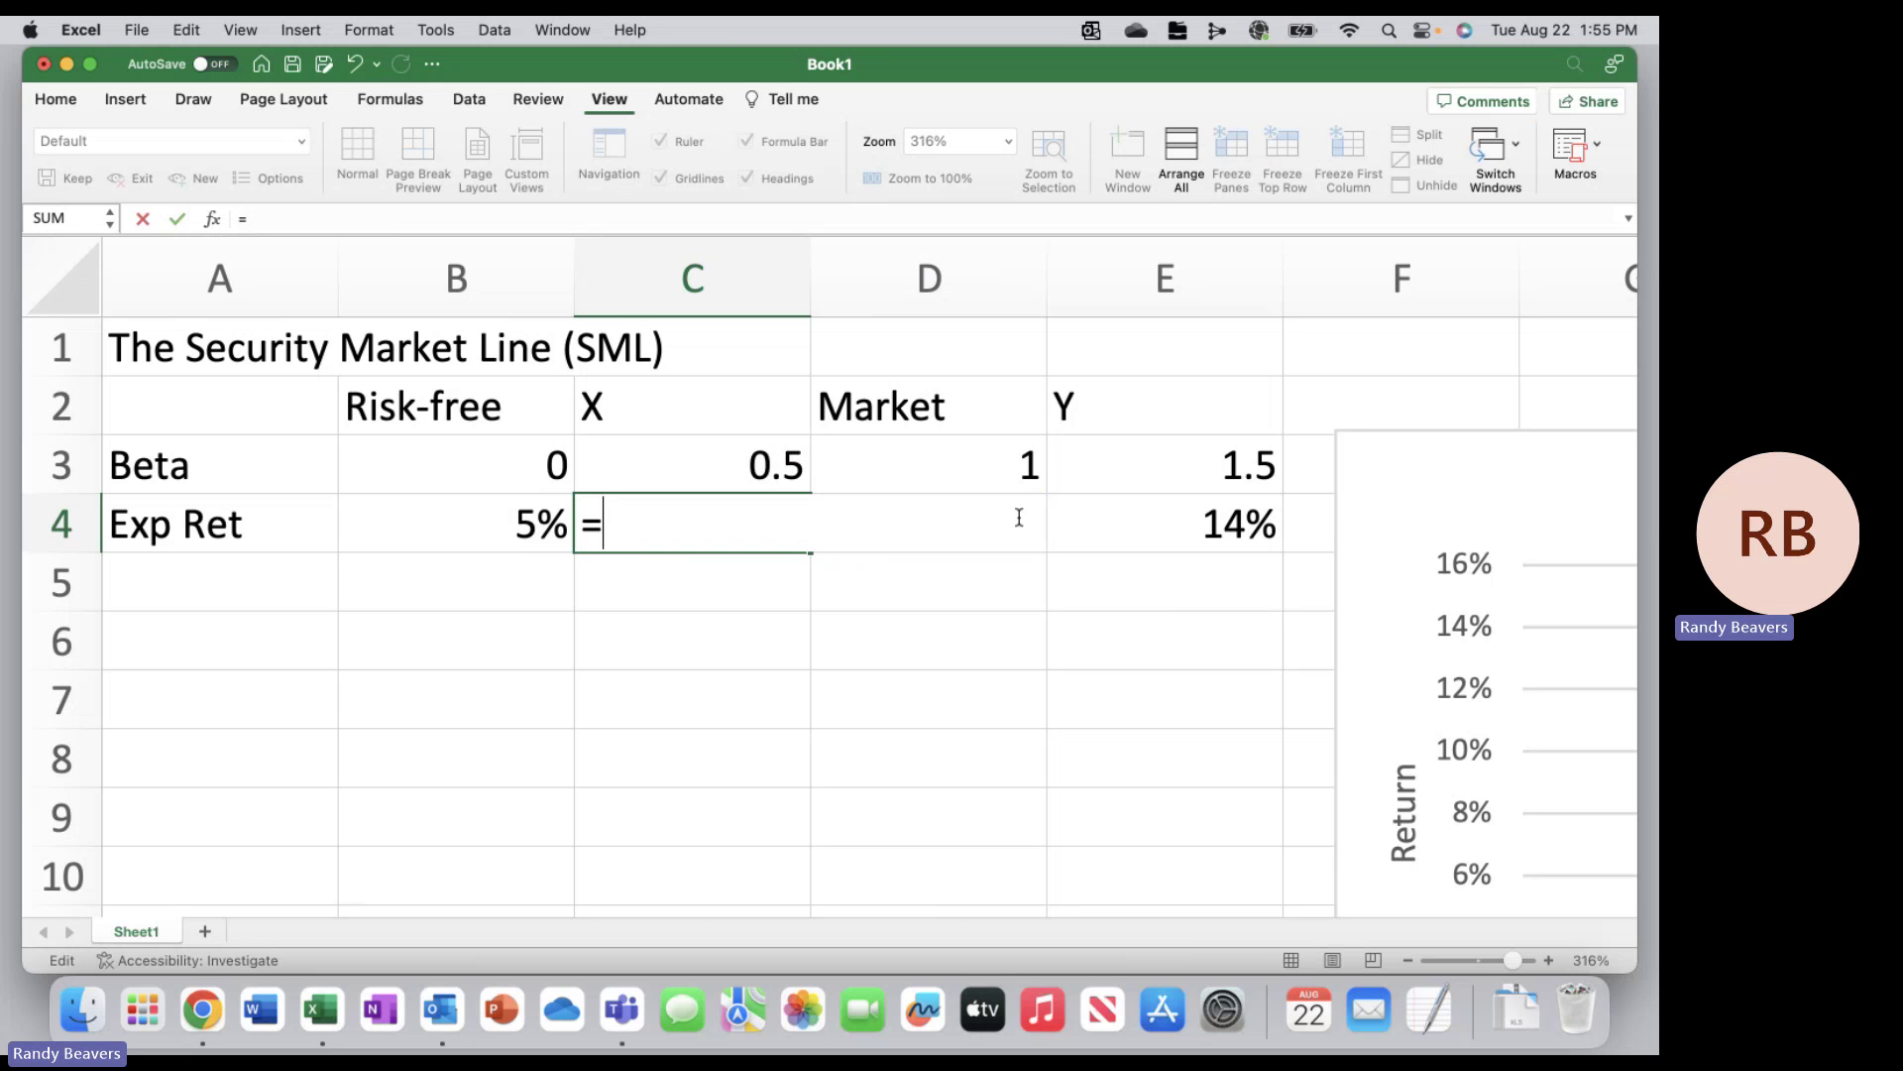
{"action": "left_click", "coordinate": [493, 525]}
{"action": "left_click", "coordinate": [607, 523]}
{"action": "type", "text": "$"}
{"action": "key", "text": "Right"}
{"action": "type", "text": "$"}
{"action": "key", "text": "Right"}
{"action": "type", "text": "+"}
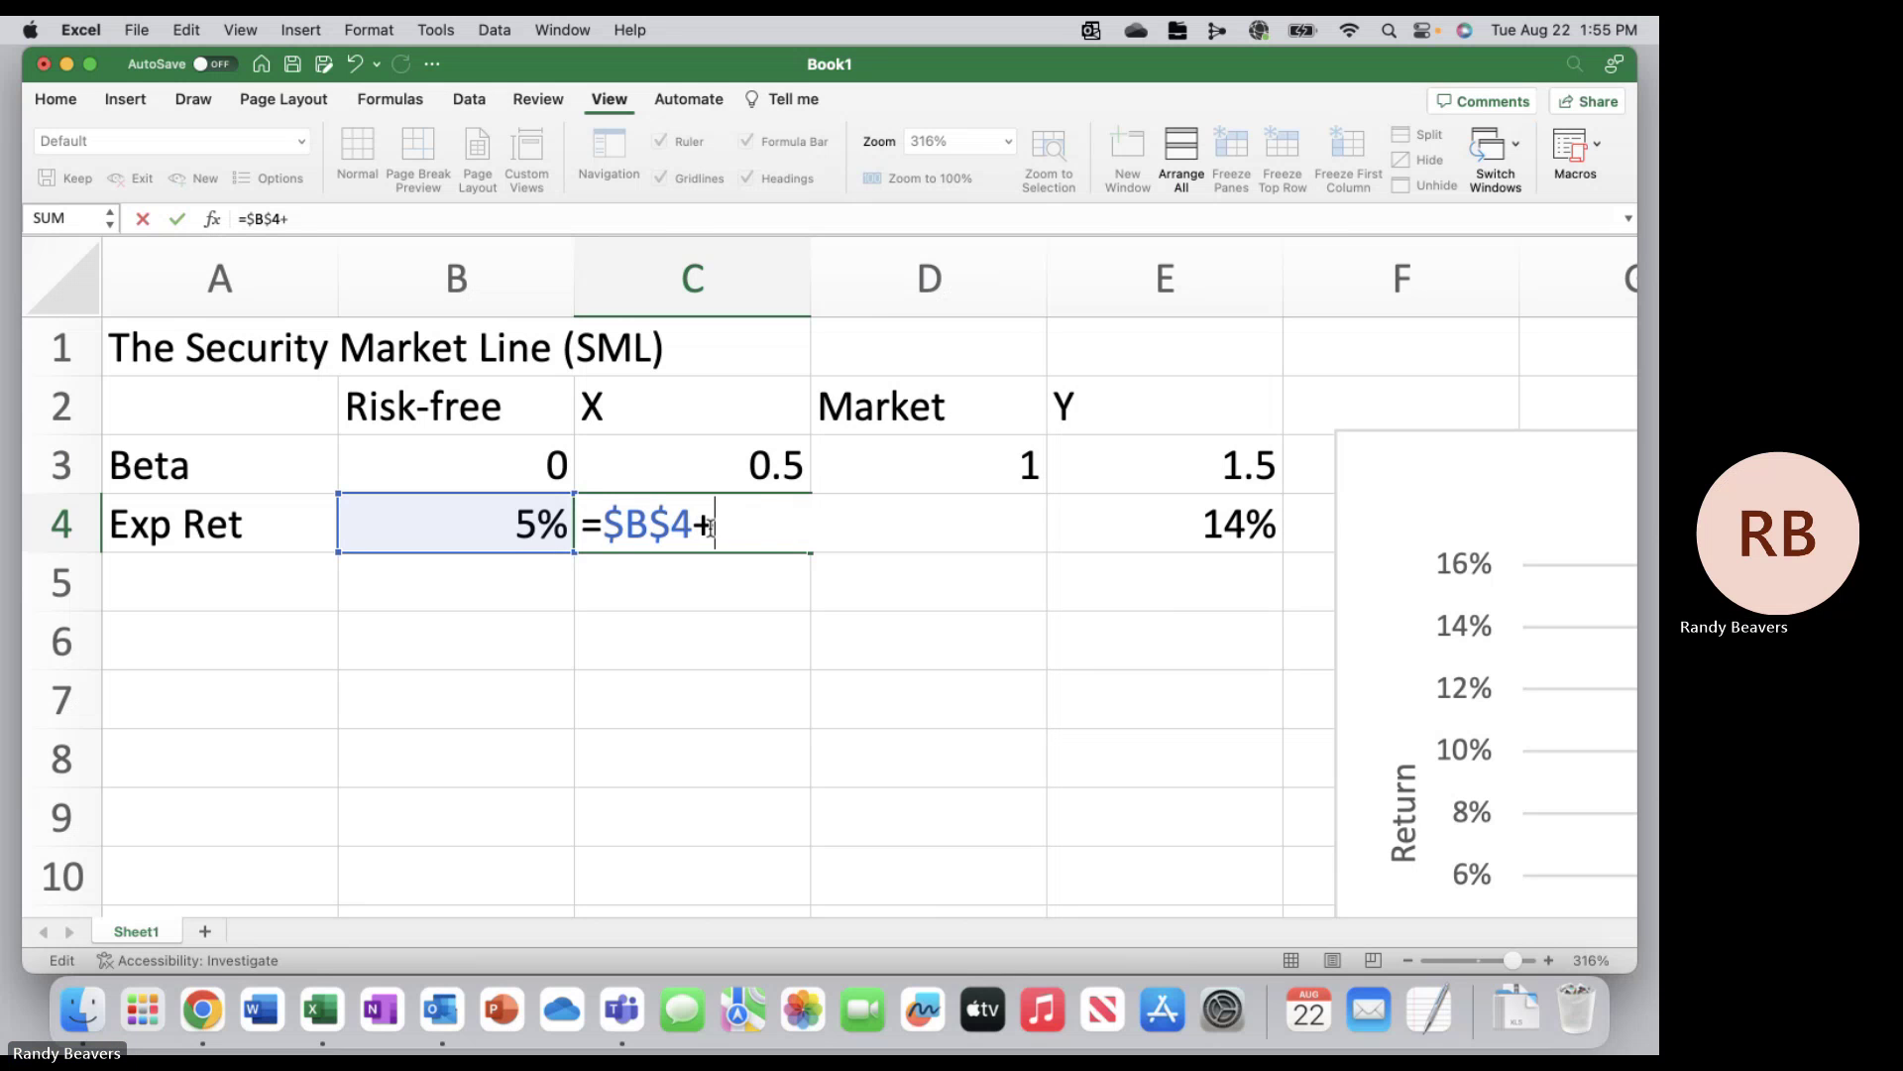
Complete C4 as =$B$4+C3*($D$4-$B$4) and commit it, returning 8%
{"action": "left_click", "coordinate": [694, 458]}
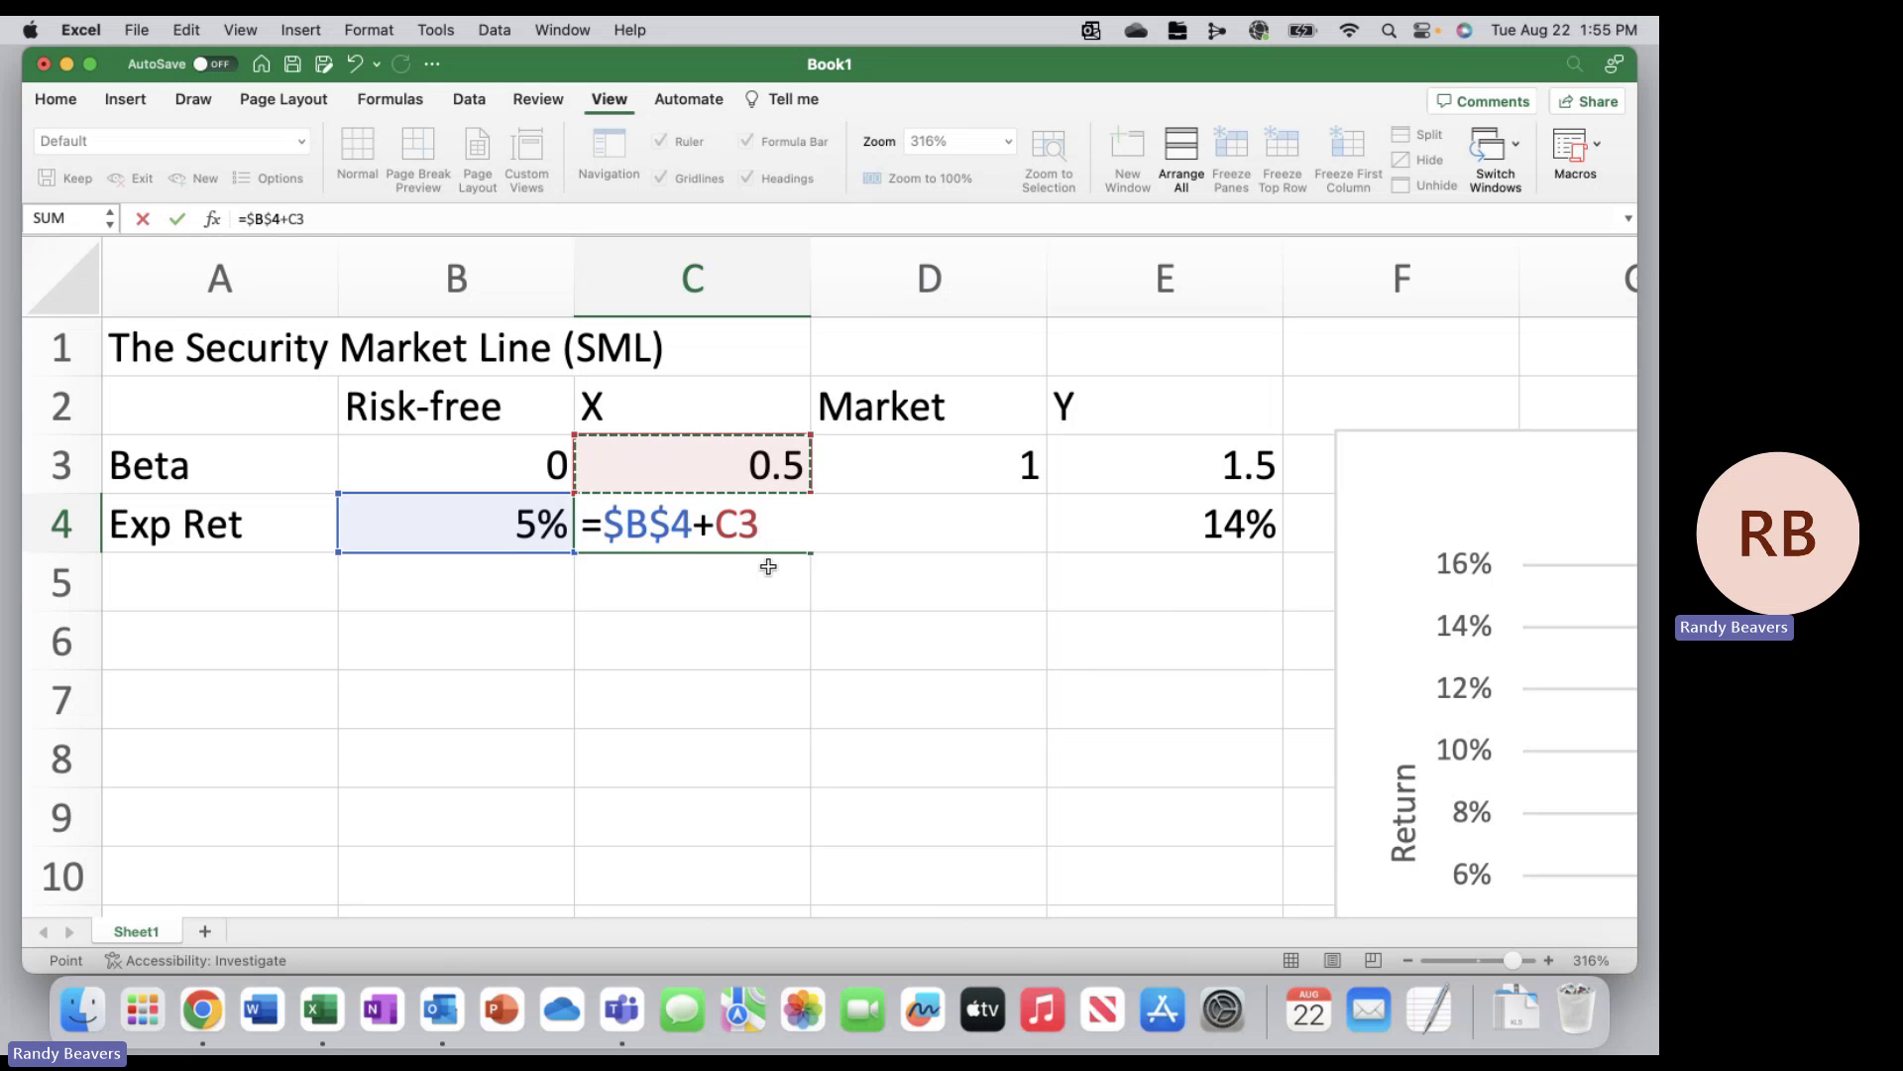
{"action": "type", "text": "*("}
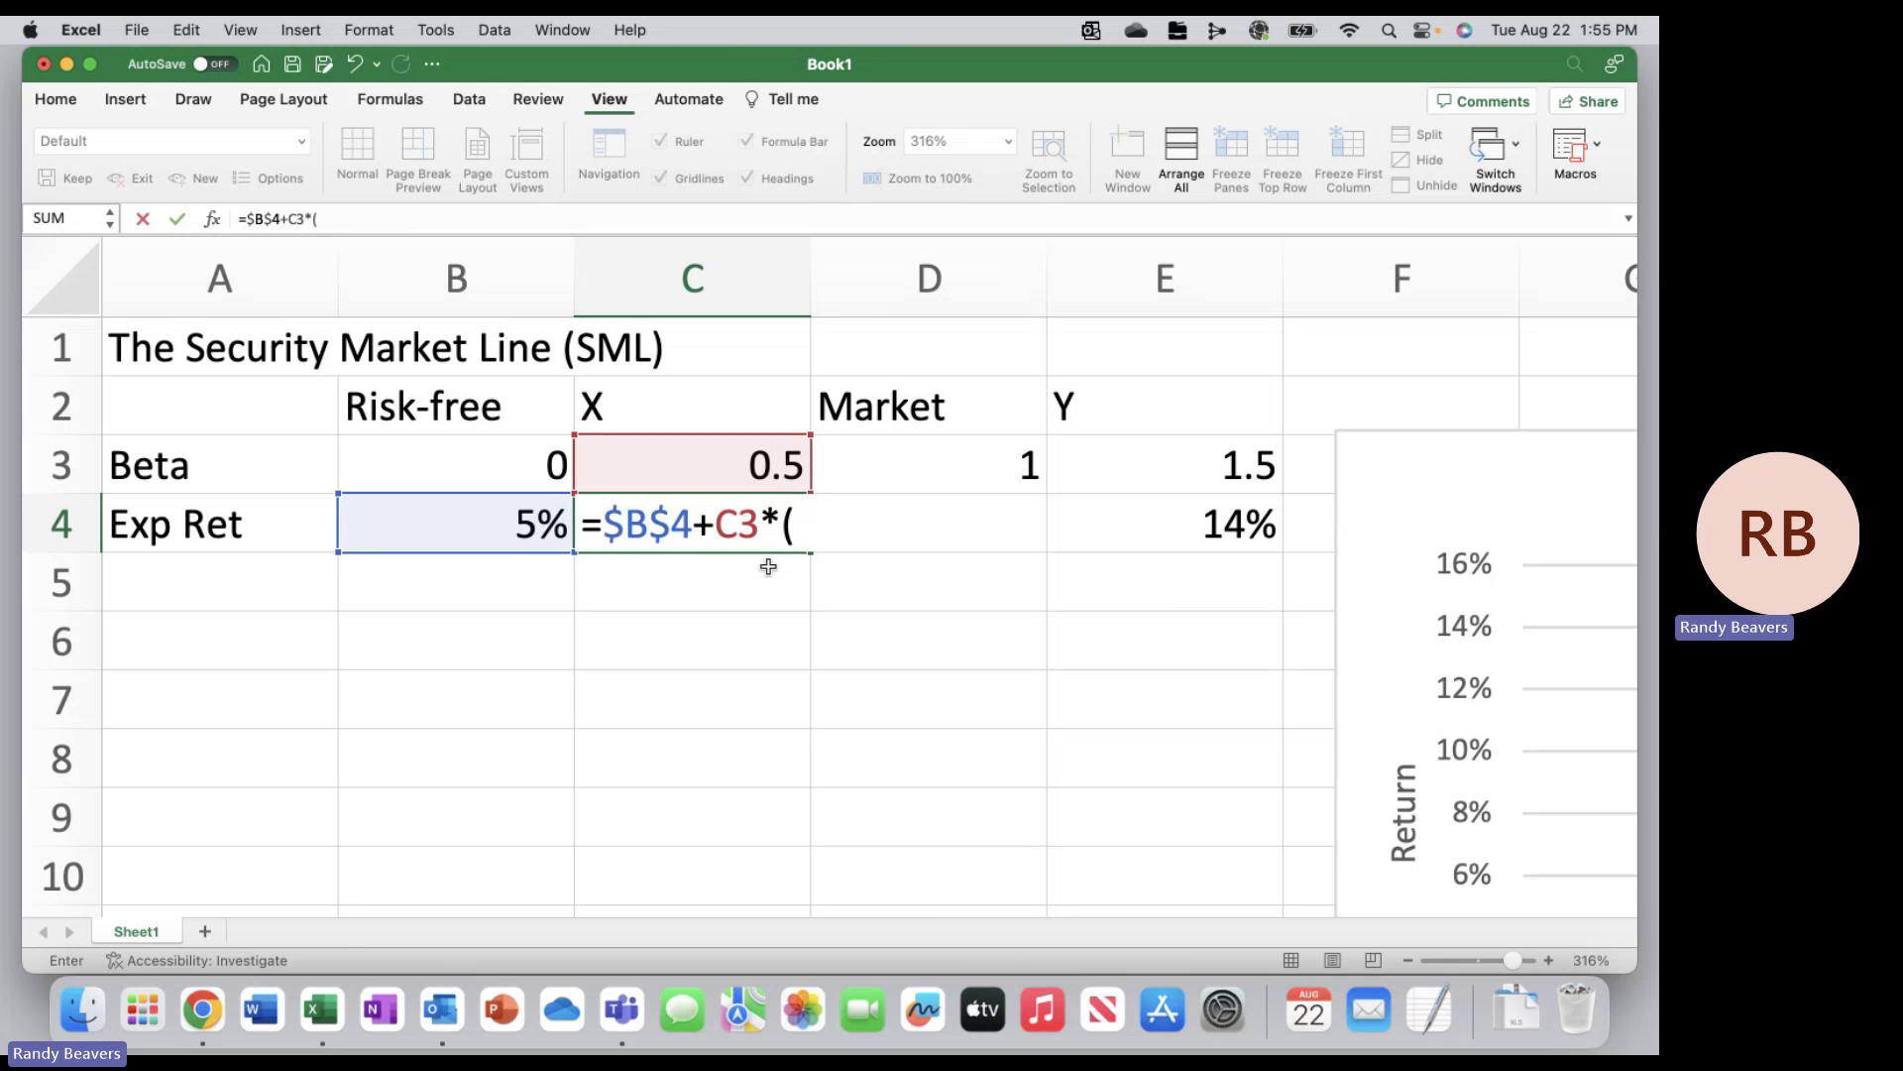
{"action": "type", "text": "$D$4-"}
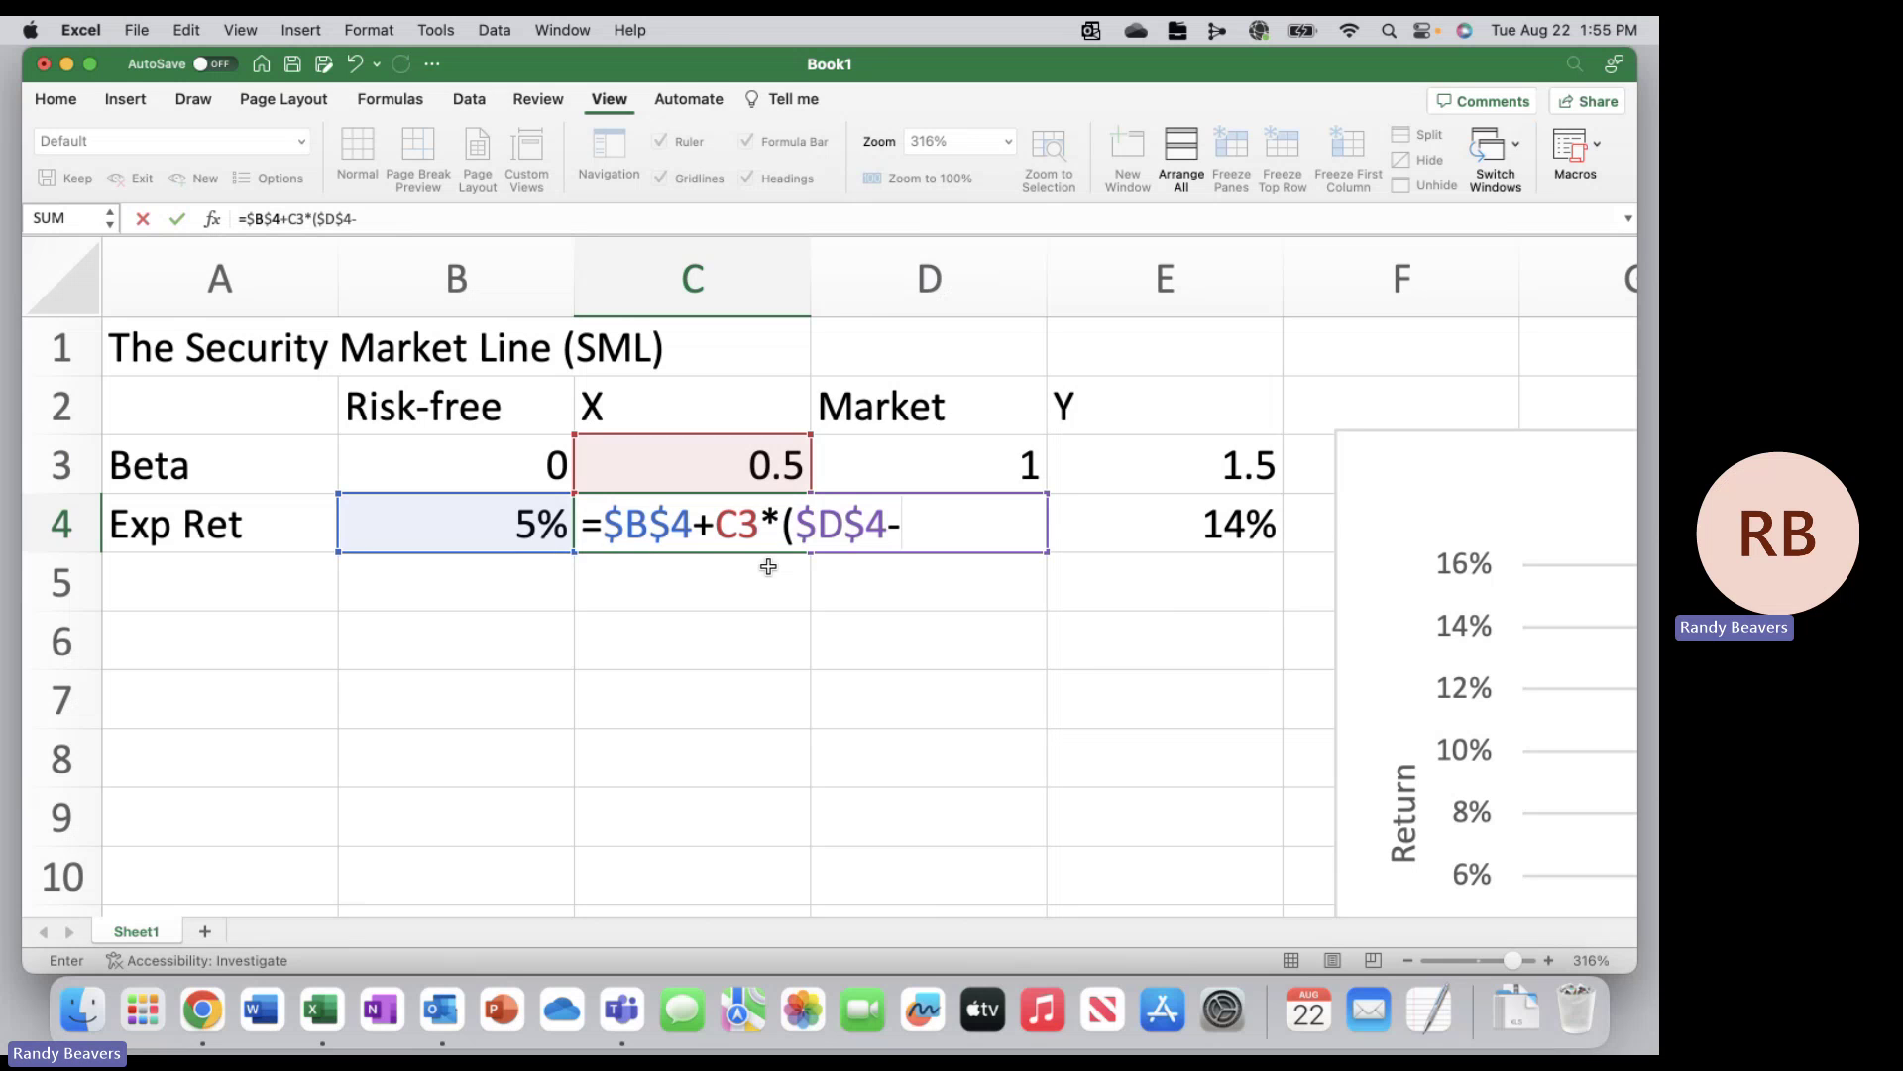
{"action": "type", "text": "$b$4)"}
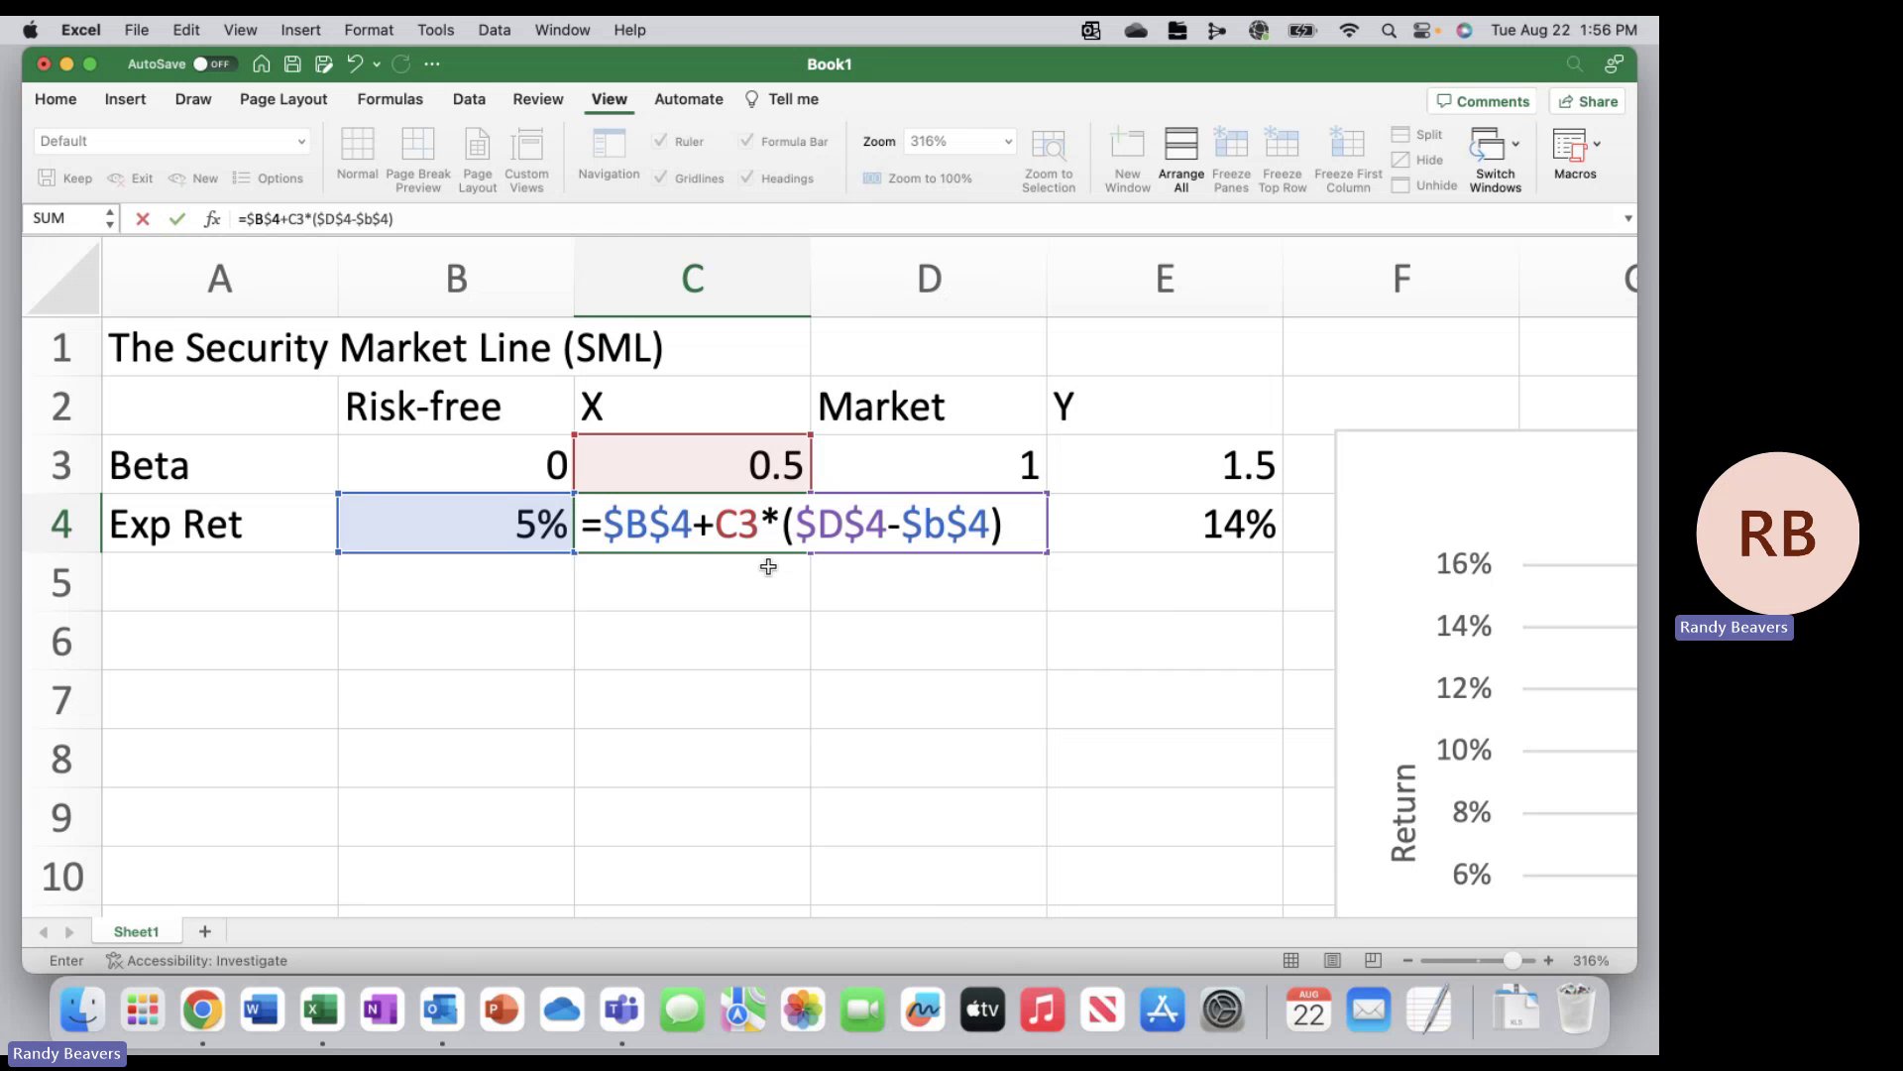
{"action": "left_click_drag", "start_coordinate": [796, 523], "coordinate": [990, 522]}
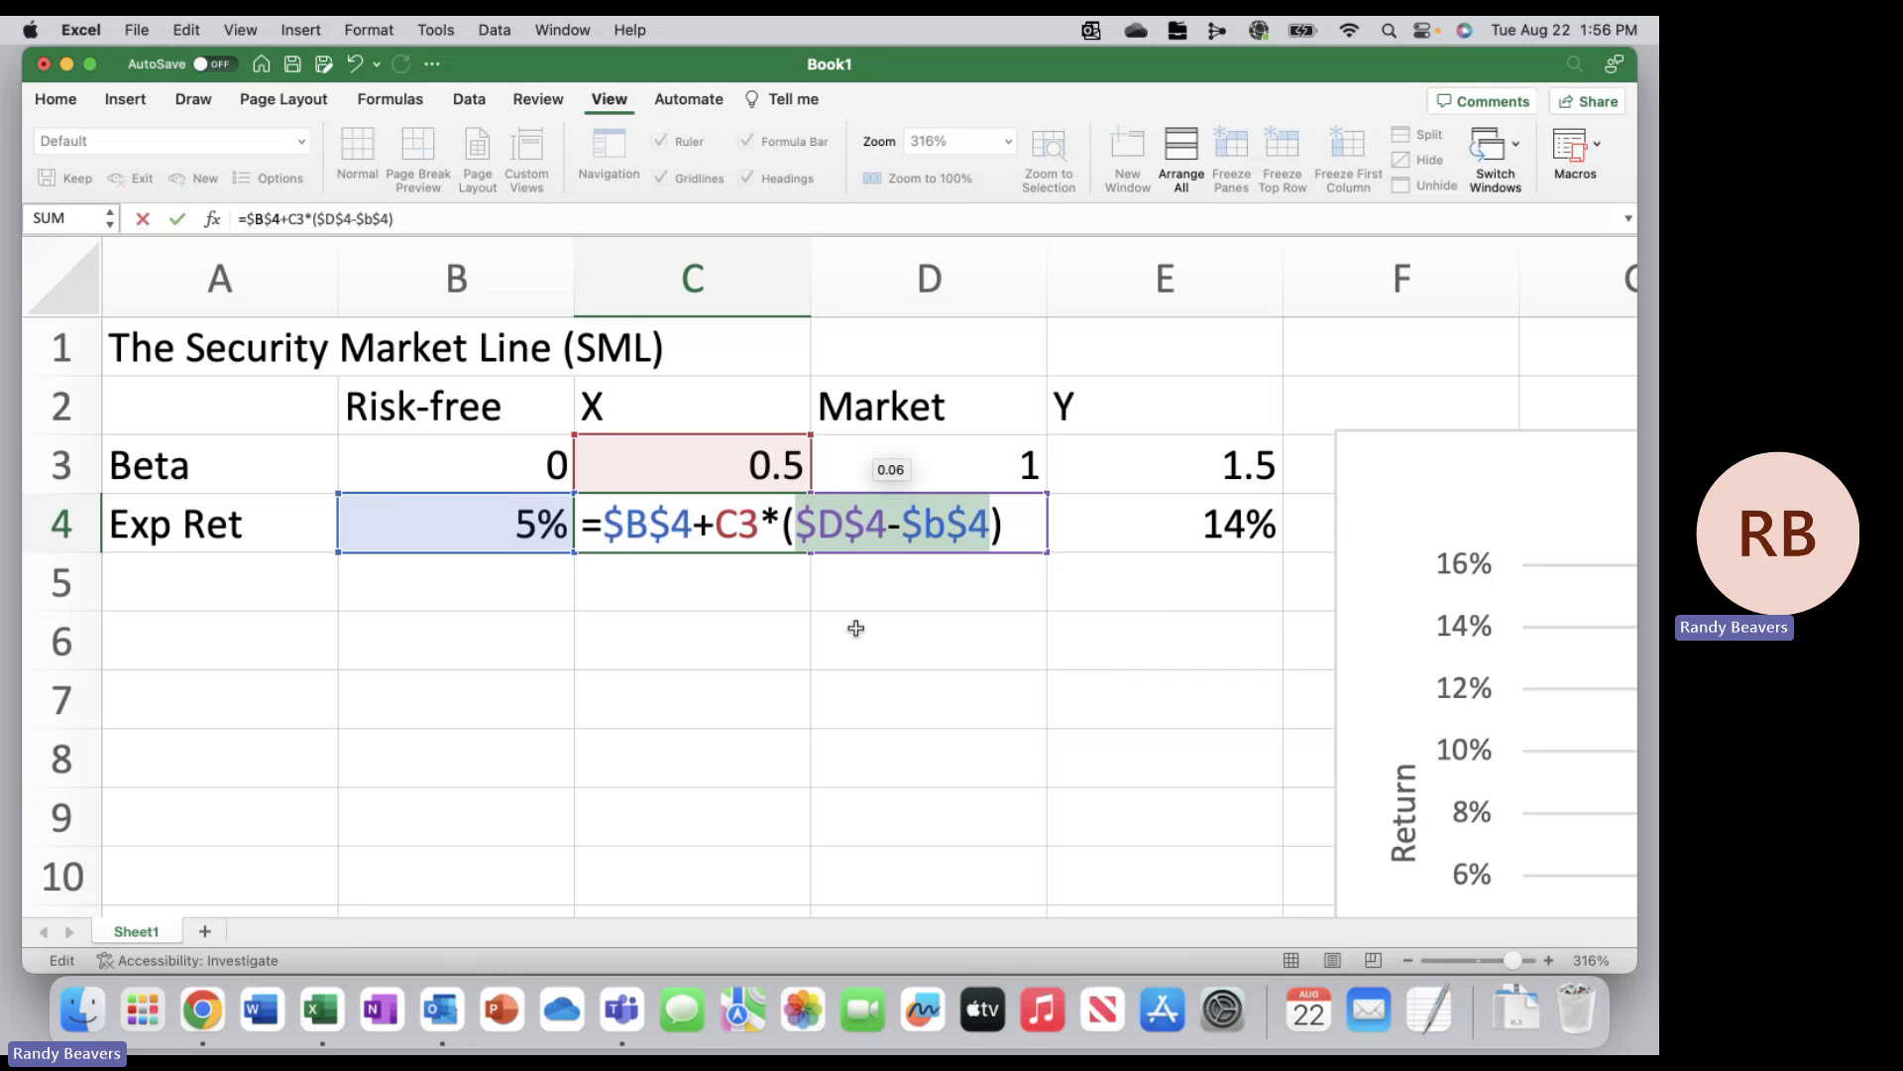
{"action": "key", "text": "Return"}
{"action": "key", "text": "Up"}
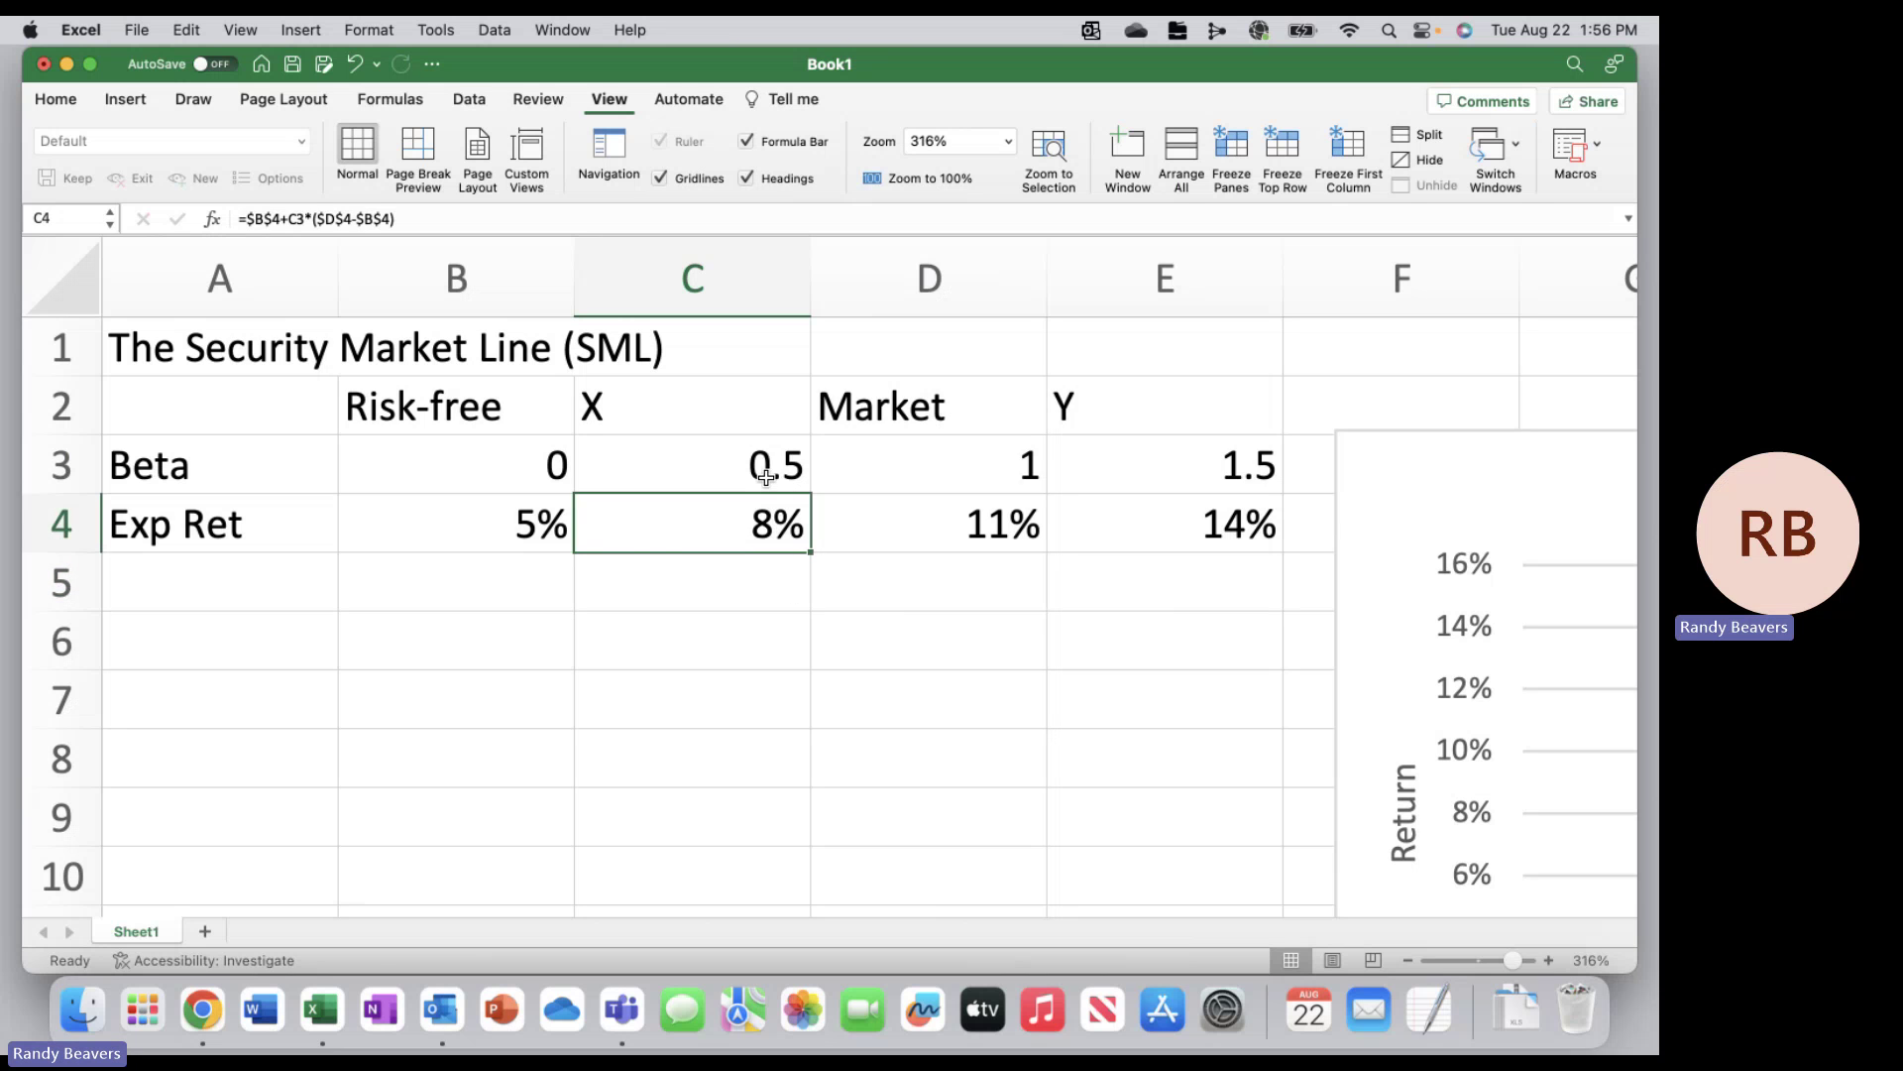
Copy C4's CAPM formula into E4, giving 14% for Y, then select B3:E4
{"action": "key", "text": "super+c"}
{"action": "left_click", "coordinate": [1176, 525]}
{"action": "key", "text": "super+v"}
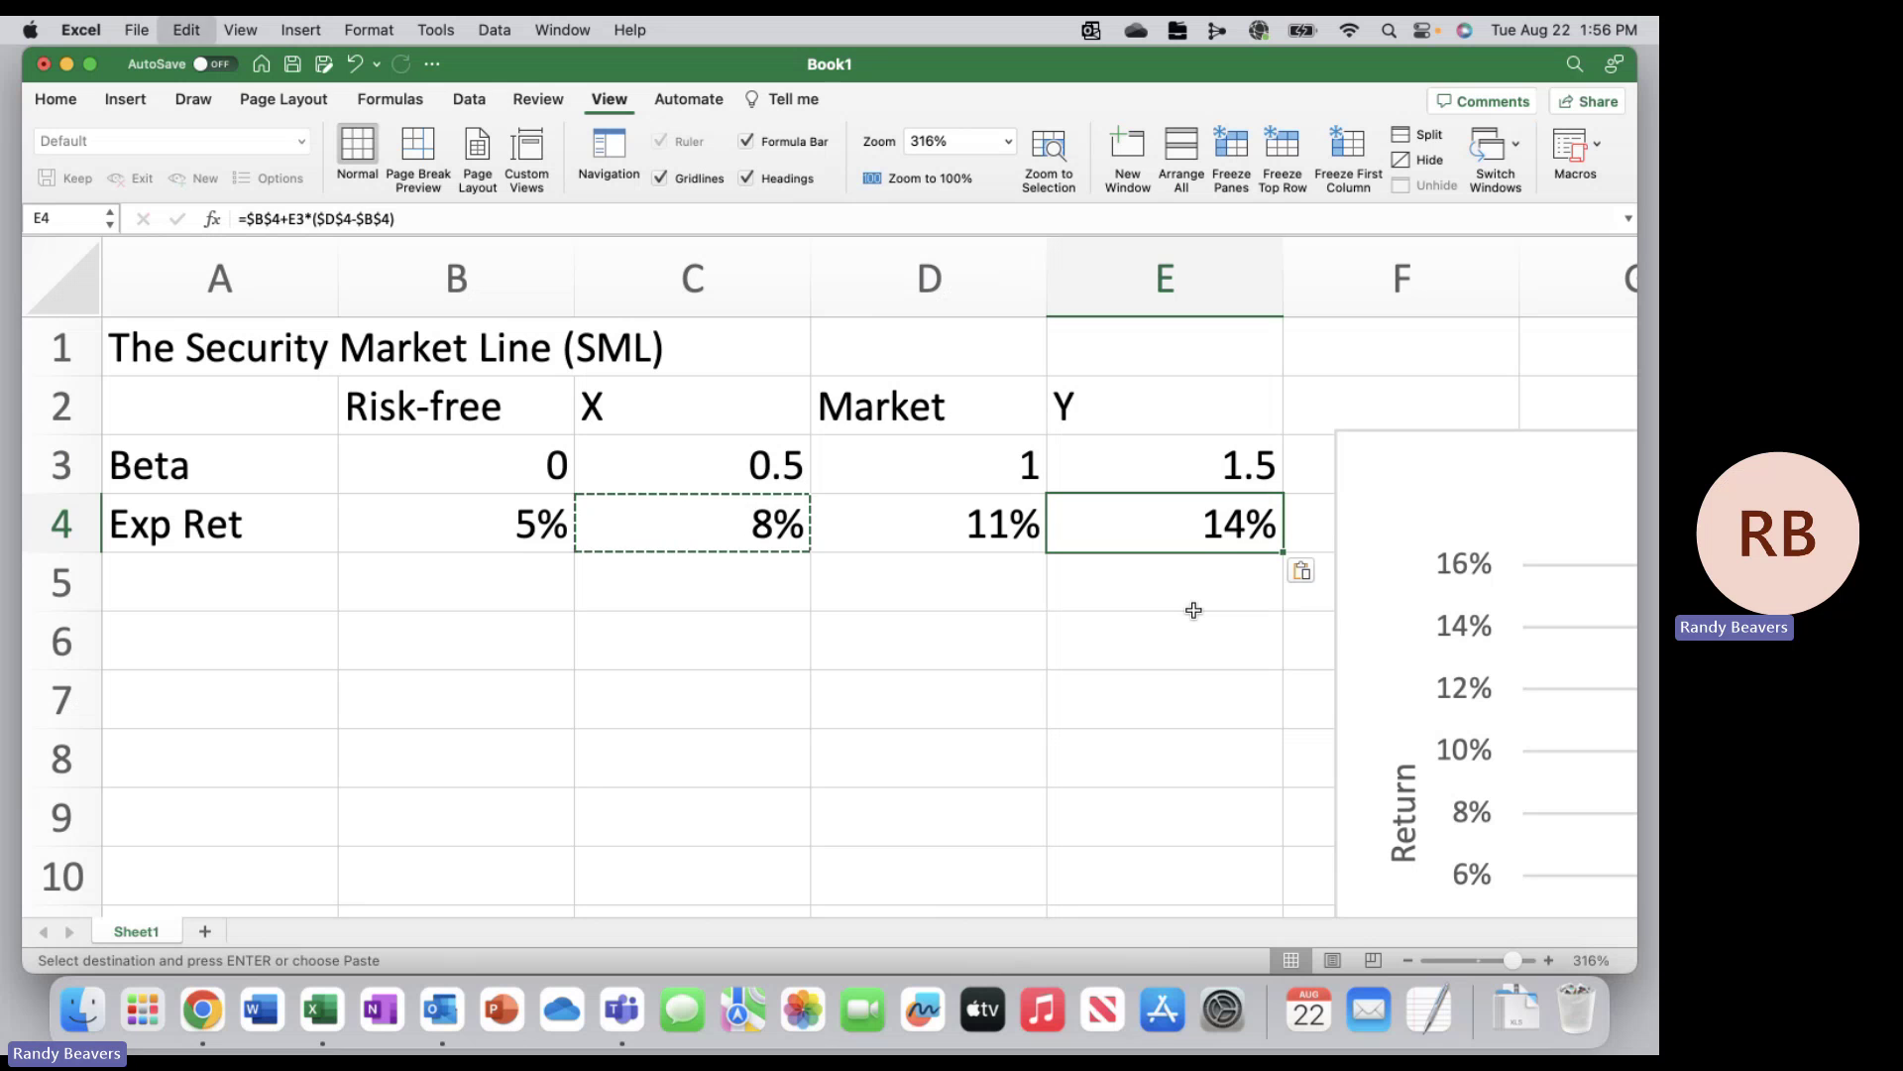
{"action": "double_click", "coordinate": [1202, 534]}
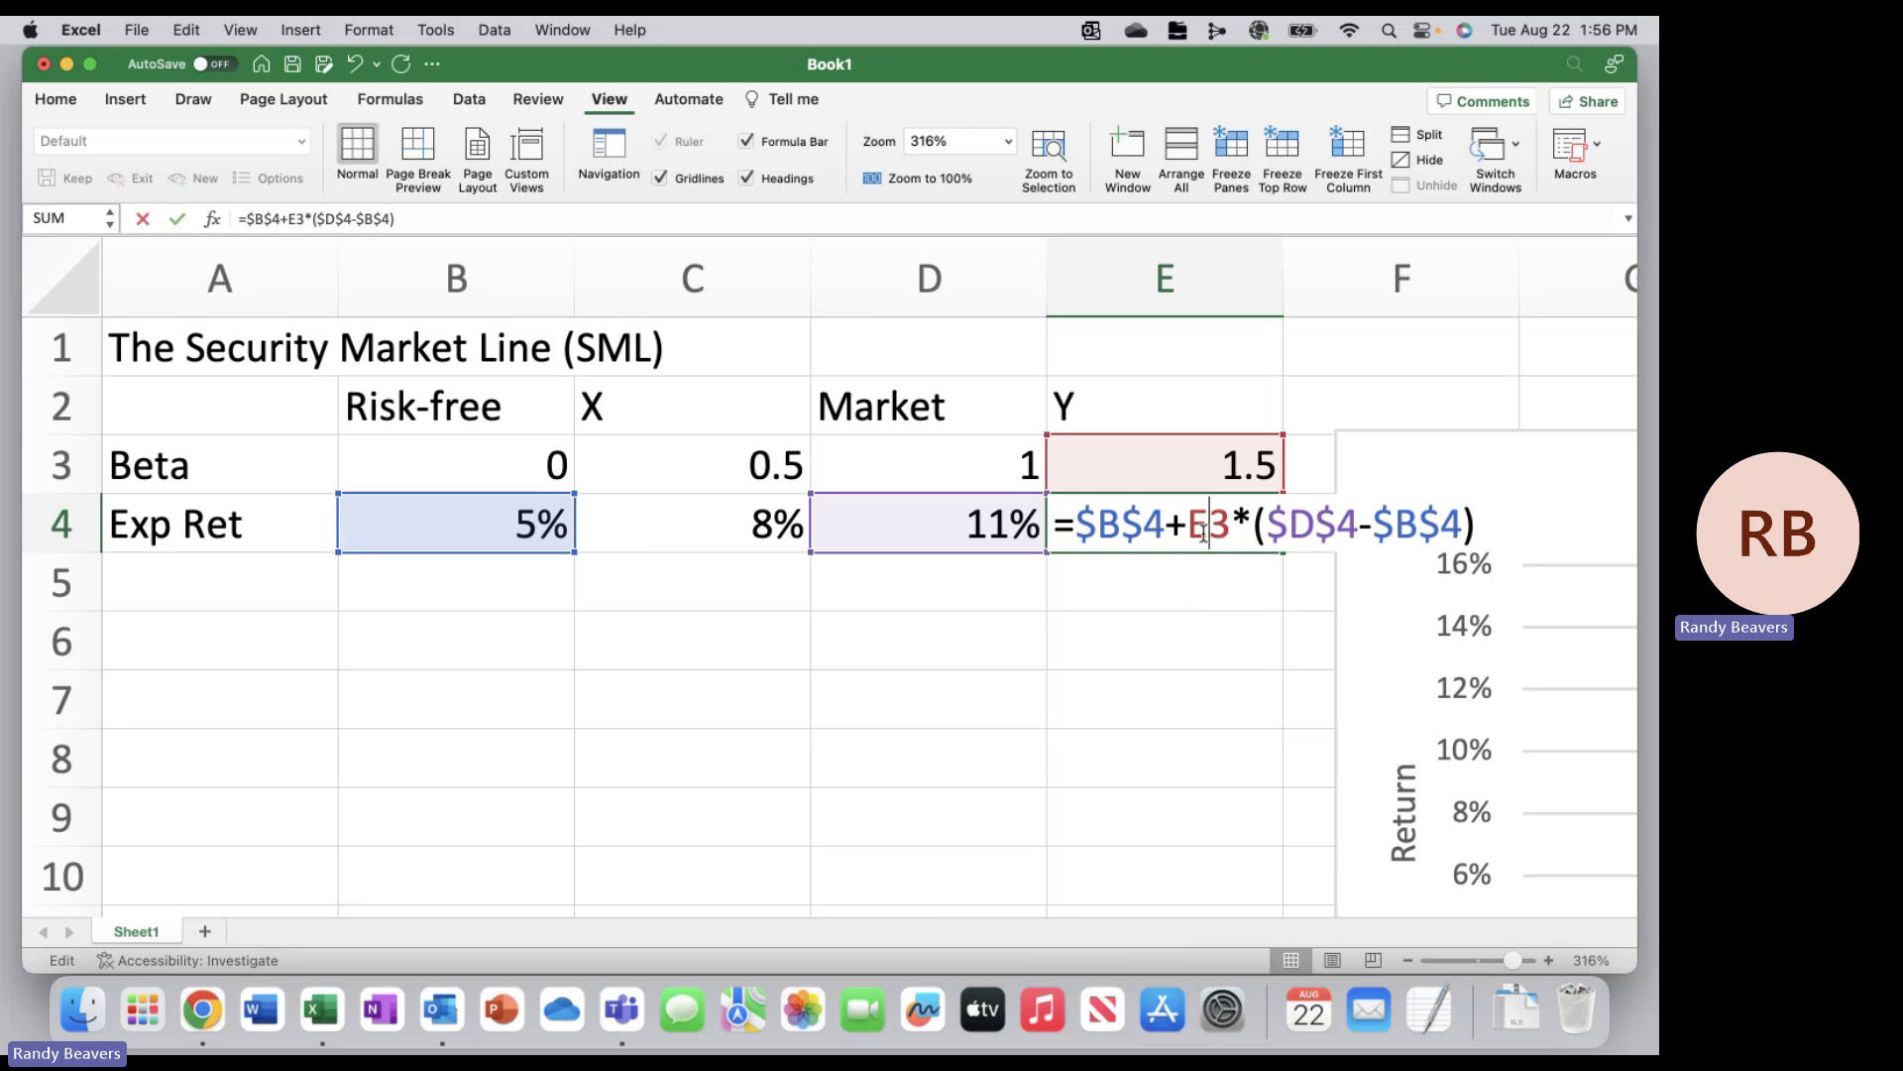
{"action": "left_click", "coordinate": [1168, 640]}
{"action": "left_click_drag", "start_coordinate": [1153, 540], "coordinate": [208, 489]}
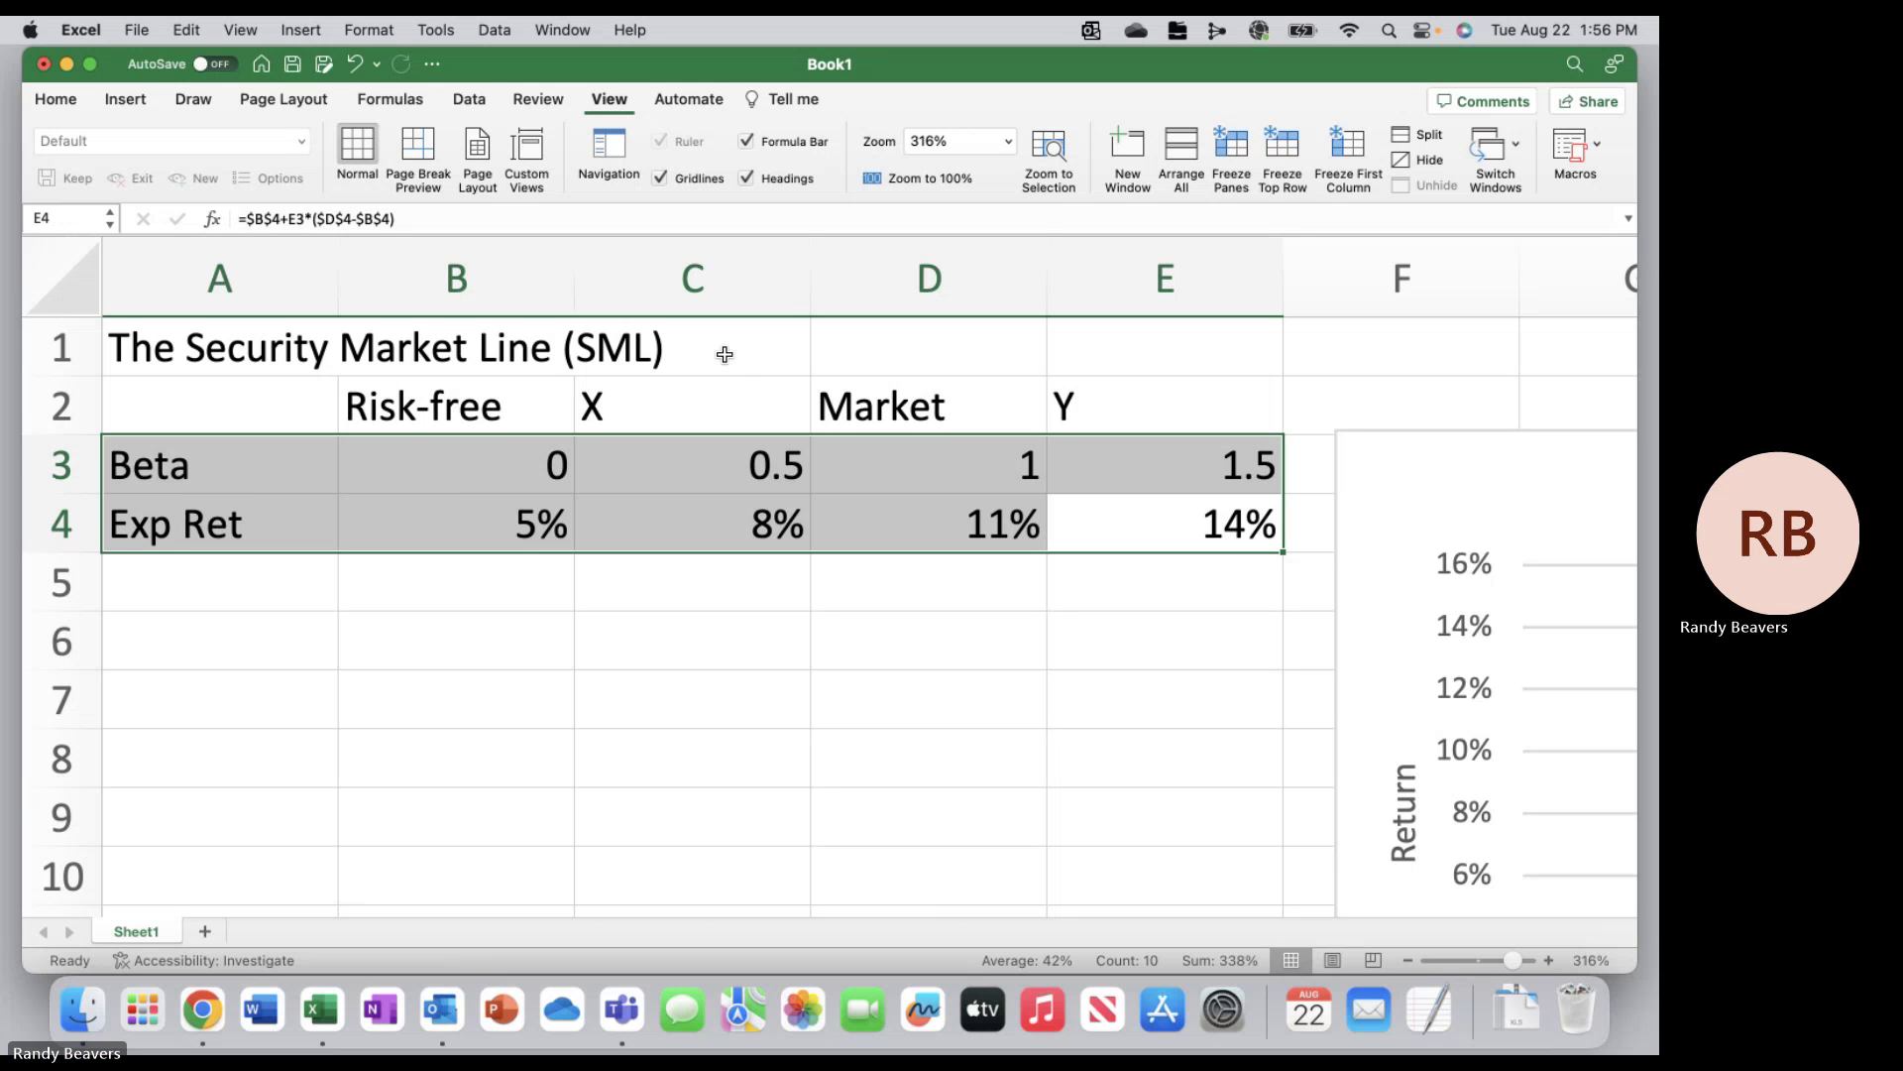
Insert a recommended line chart of the beta and expected-return data
{"action": "left_click", "coordinate": [134, 103]}
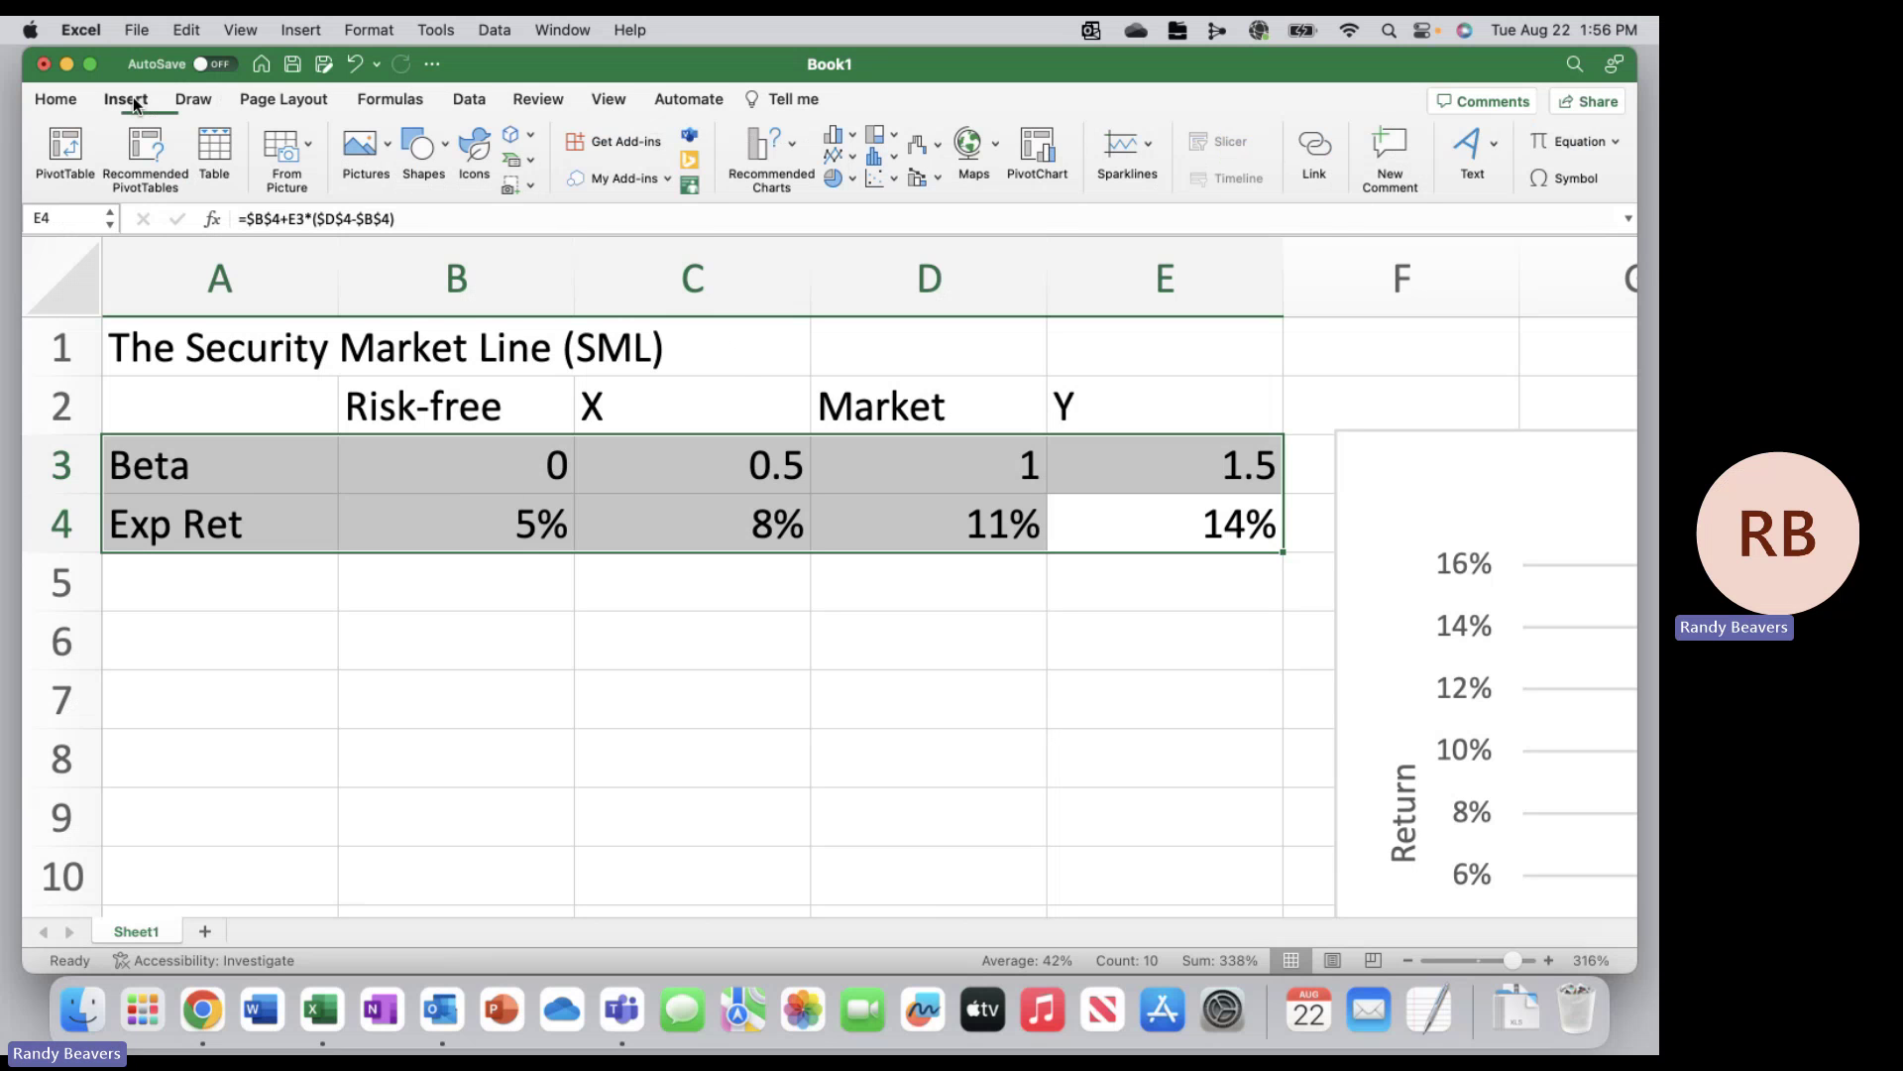
{"action": "left_click", "coordinate": [747, 152]}
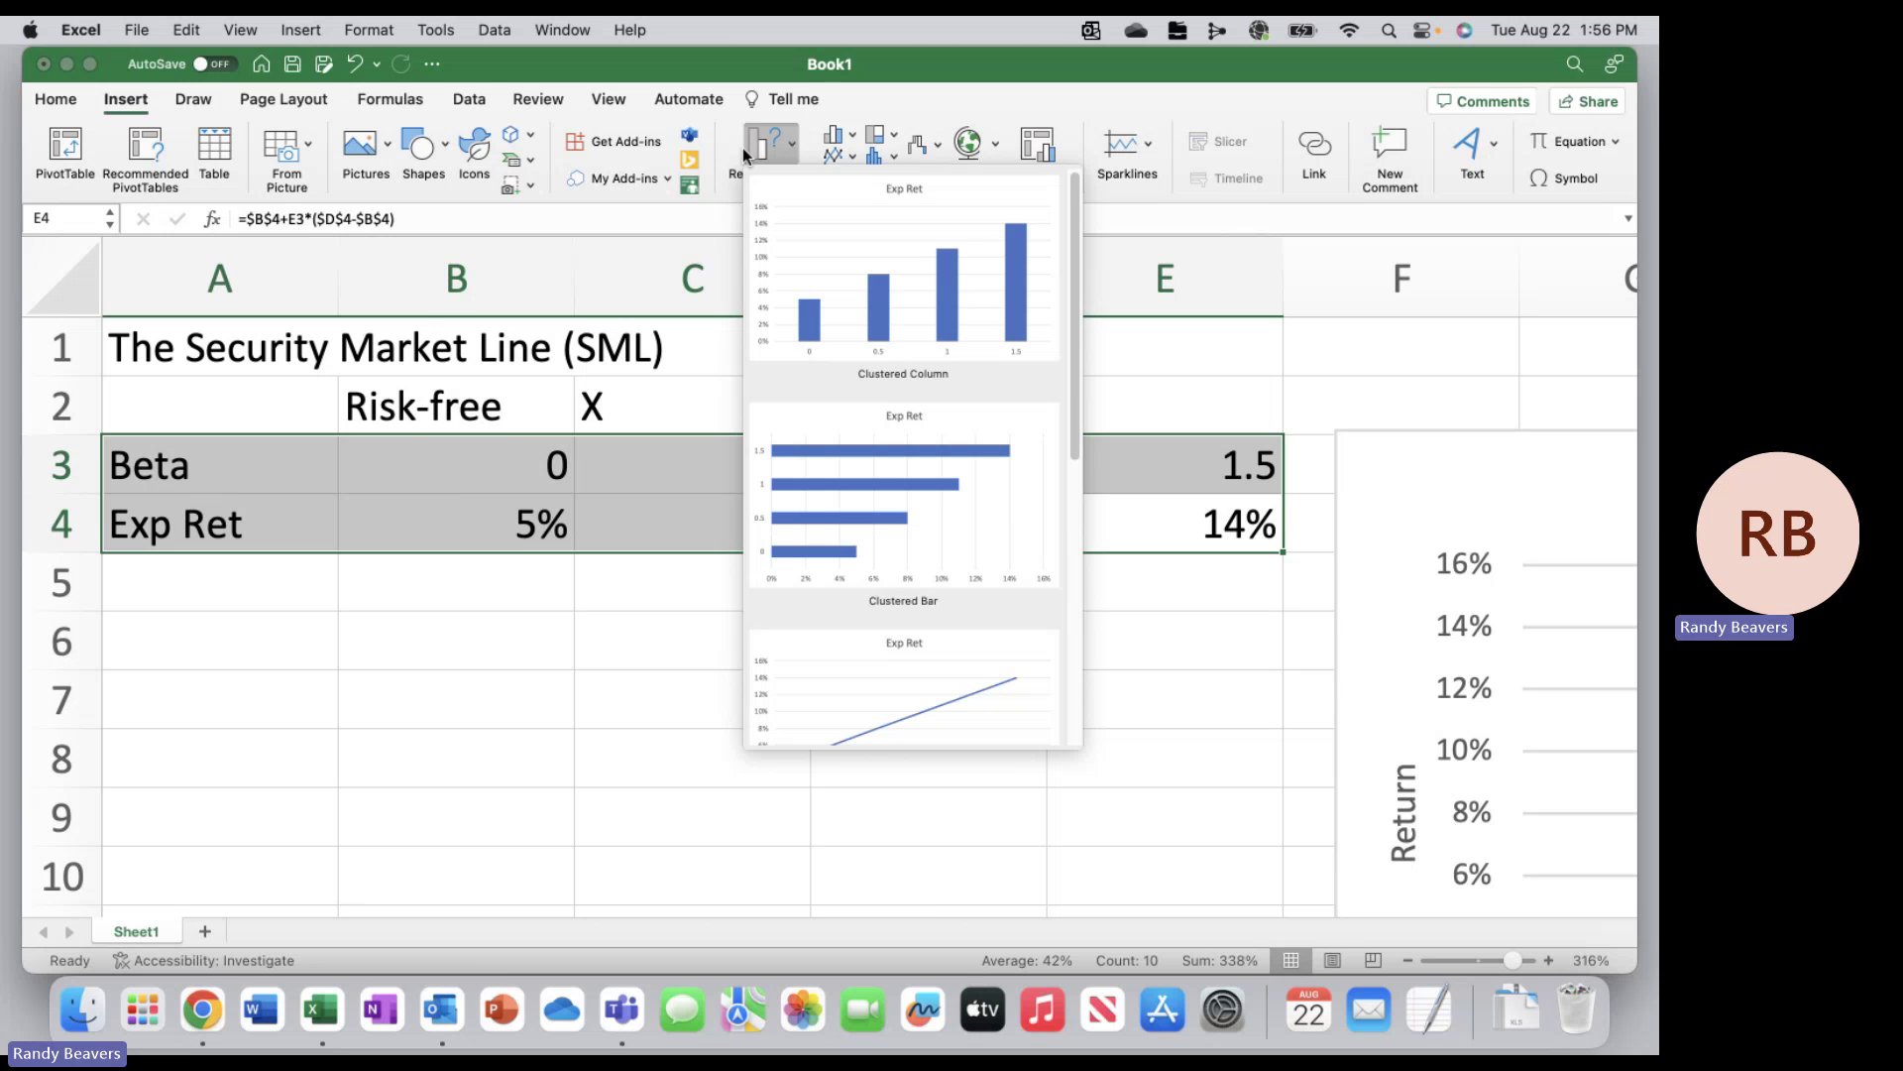
{"action": "scroll", "coordinate": [913, 653], "scroll_direction": "down", "scroll_amount": 3}
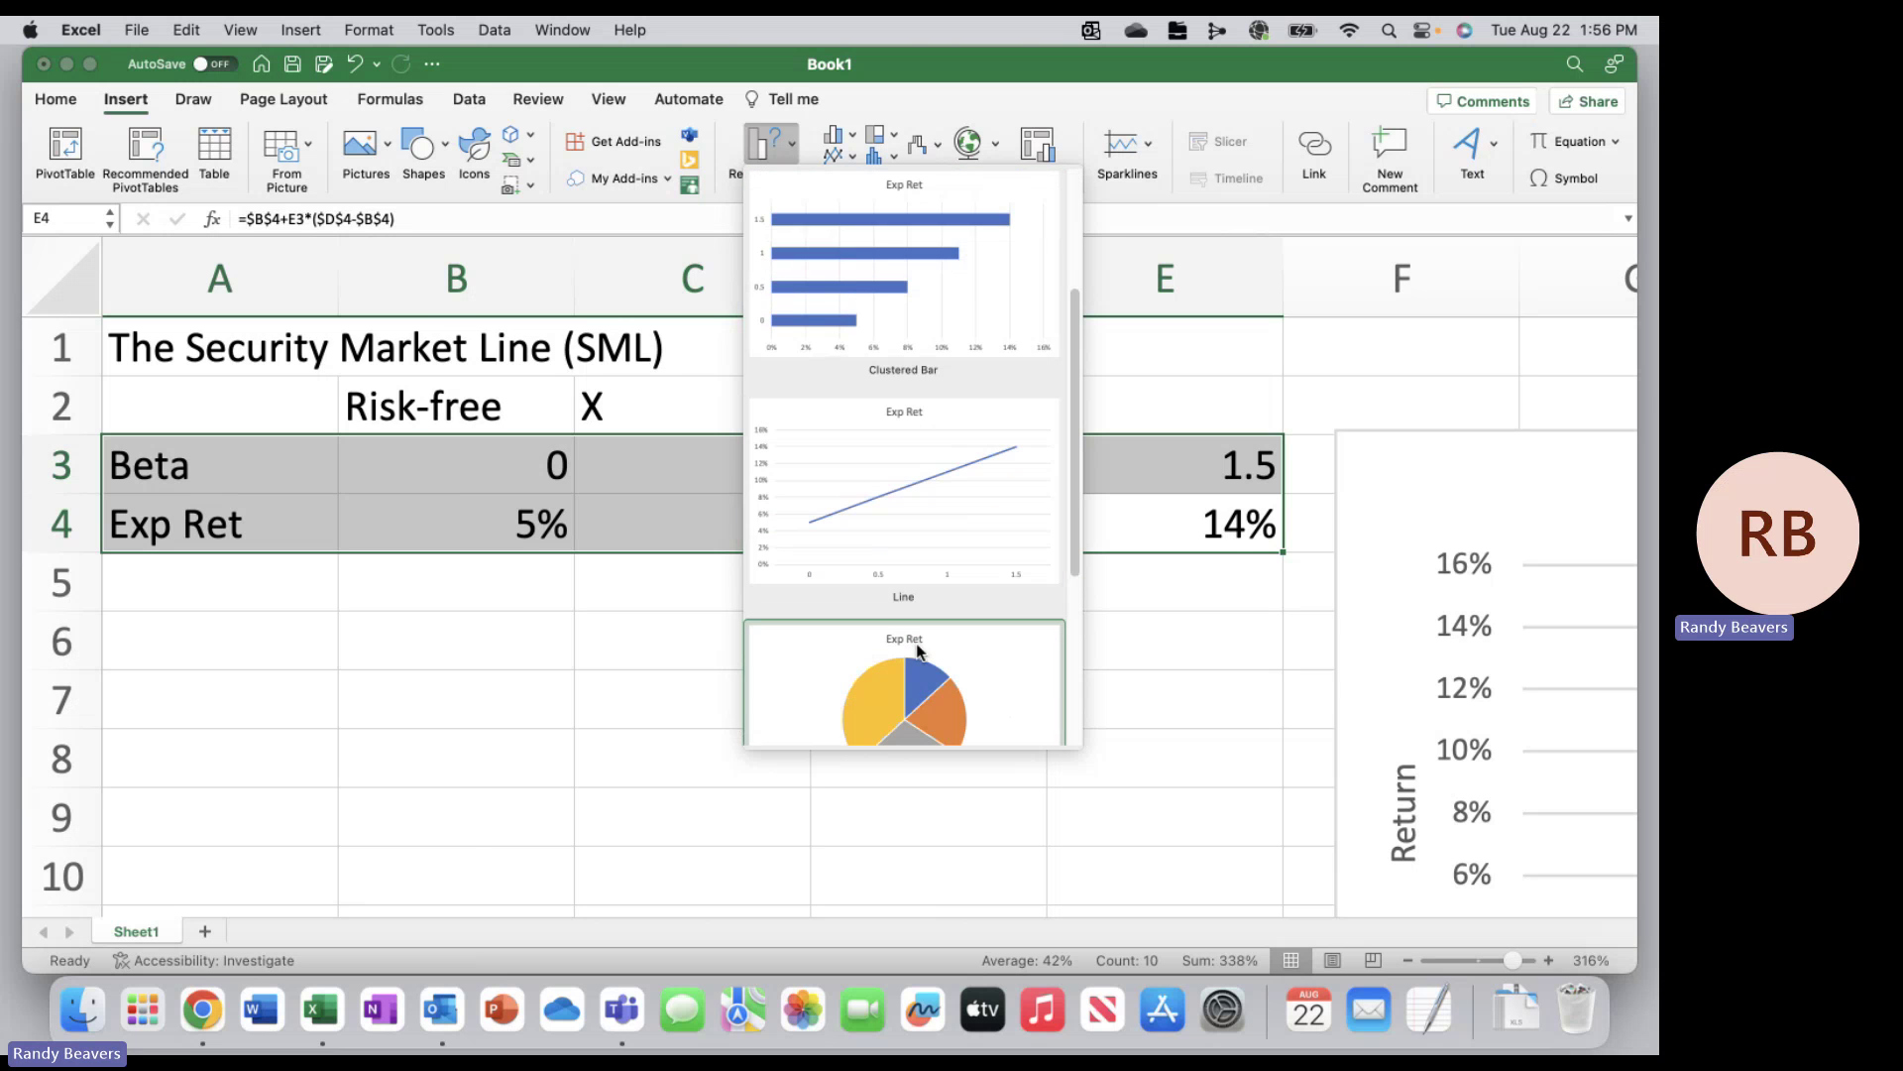
{"action": "left_click", "coordinate": [956, 515]}
Change the chart title from 'Exp Ret' to 'SML'
{"action": "left_click", "coordinate": [870, 371]}
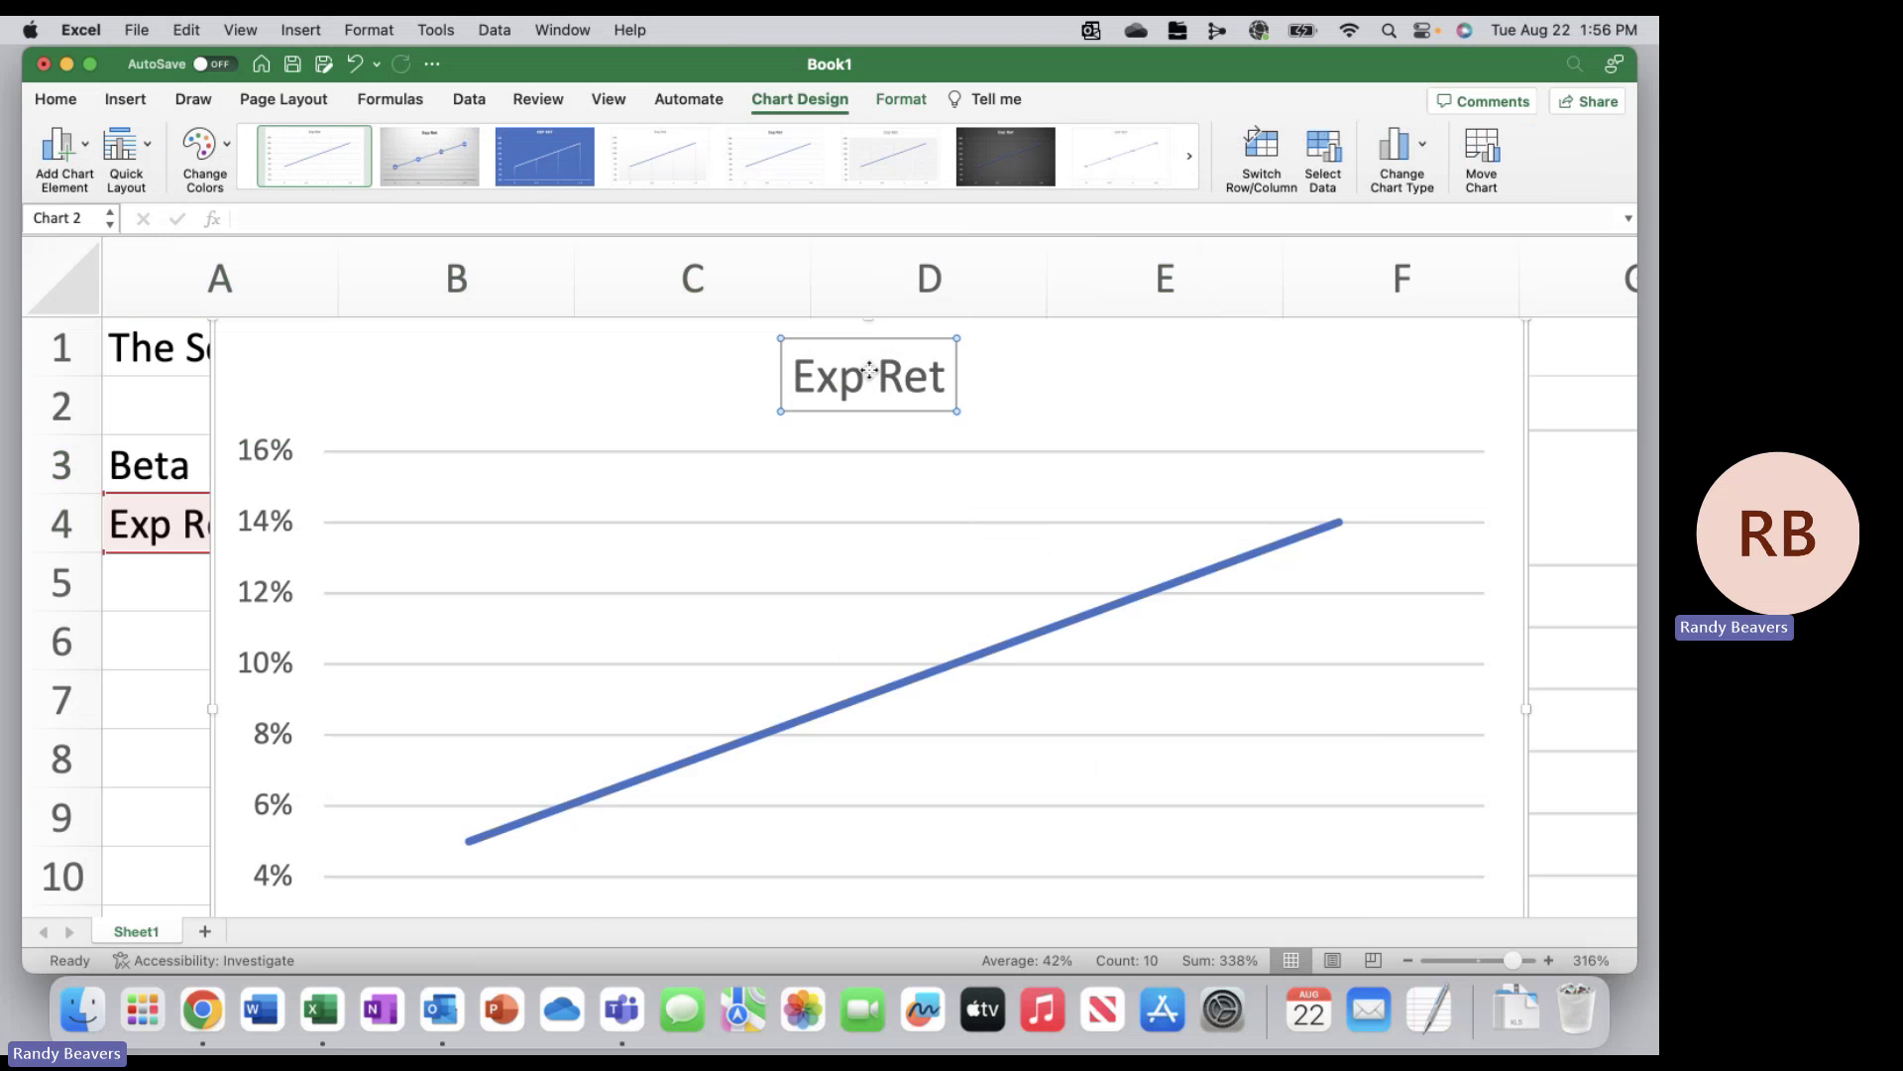
{"action": "left_click_drag", "start_coordinate": [952, 377], "coordinate": [779, 372]}
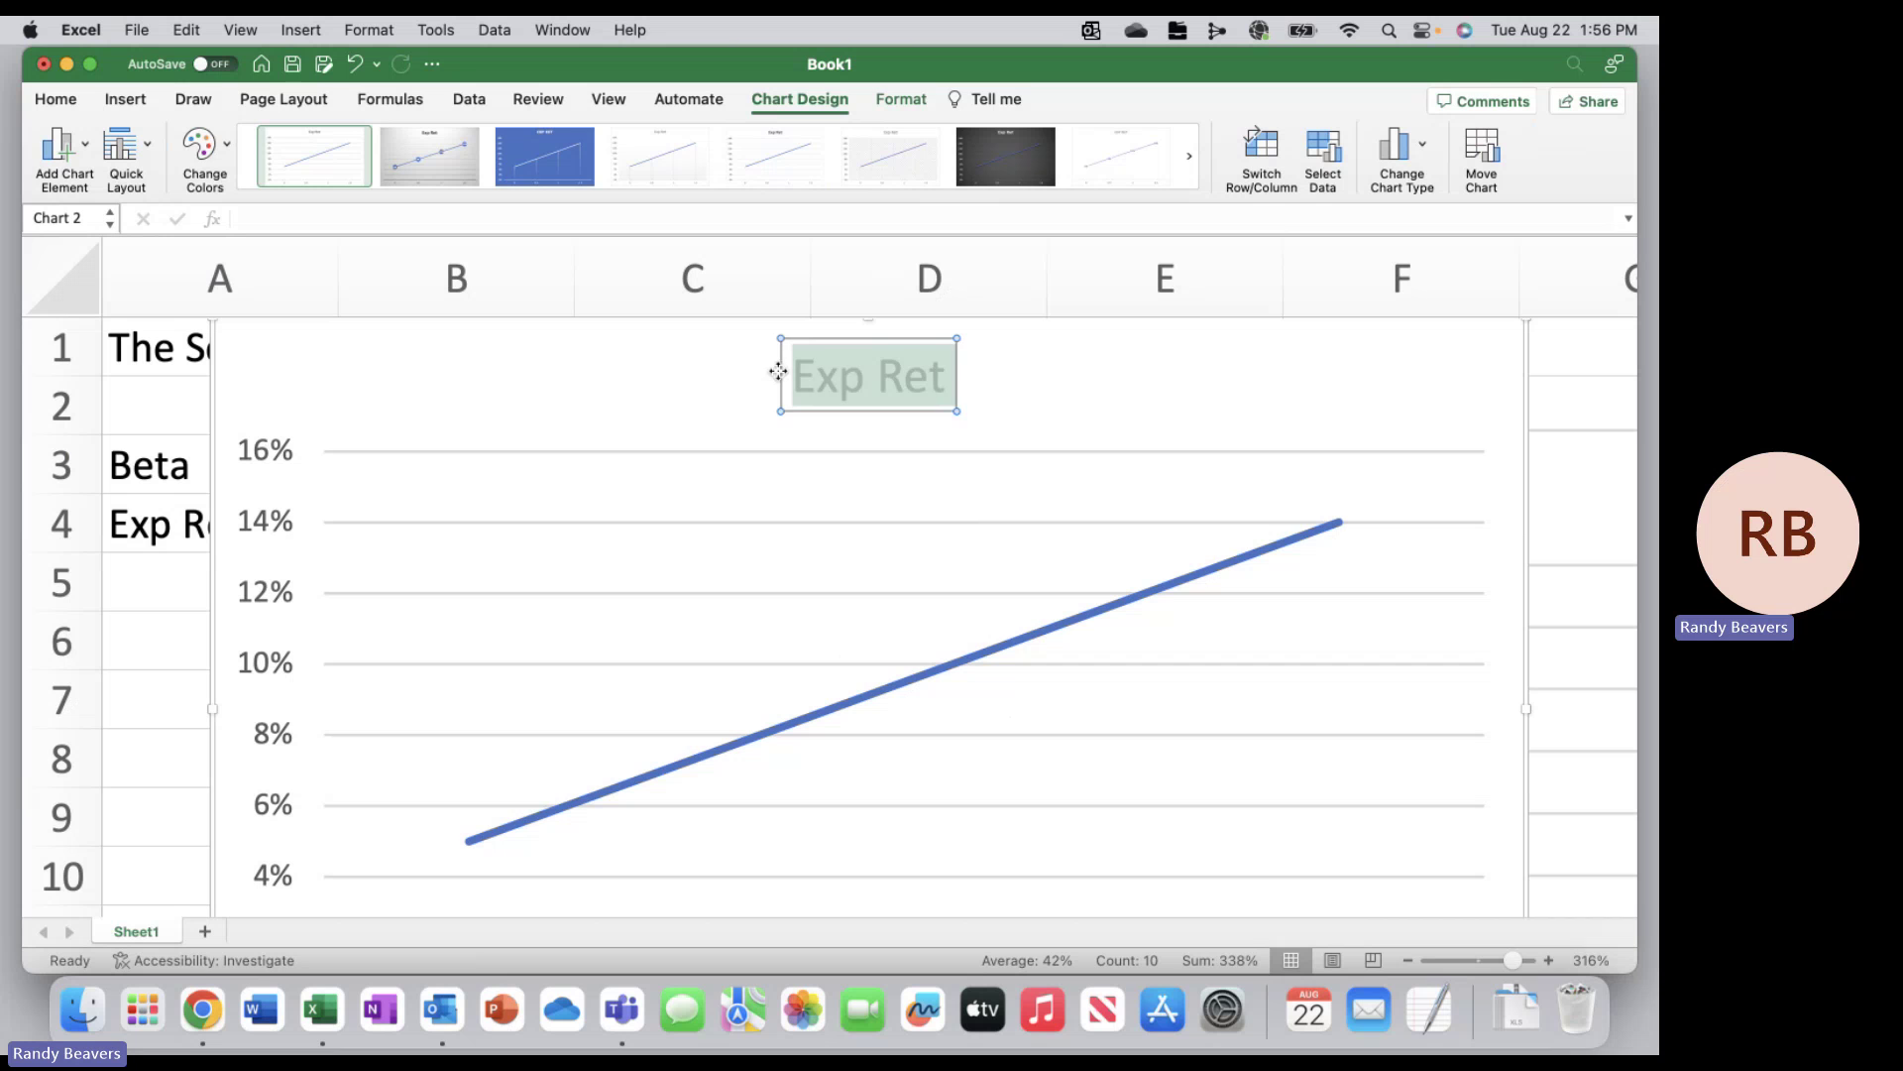
{"action": "type", "text": "SML"}
{"action": "key", "text": "Return"}
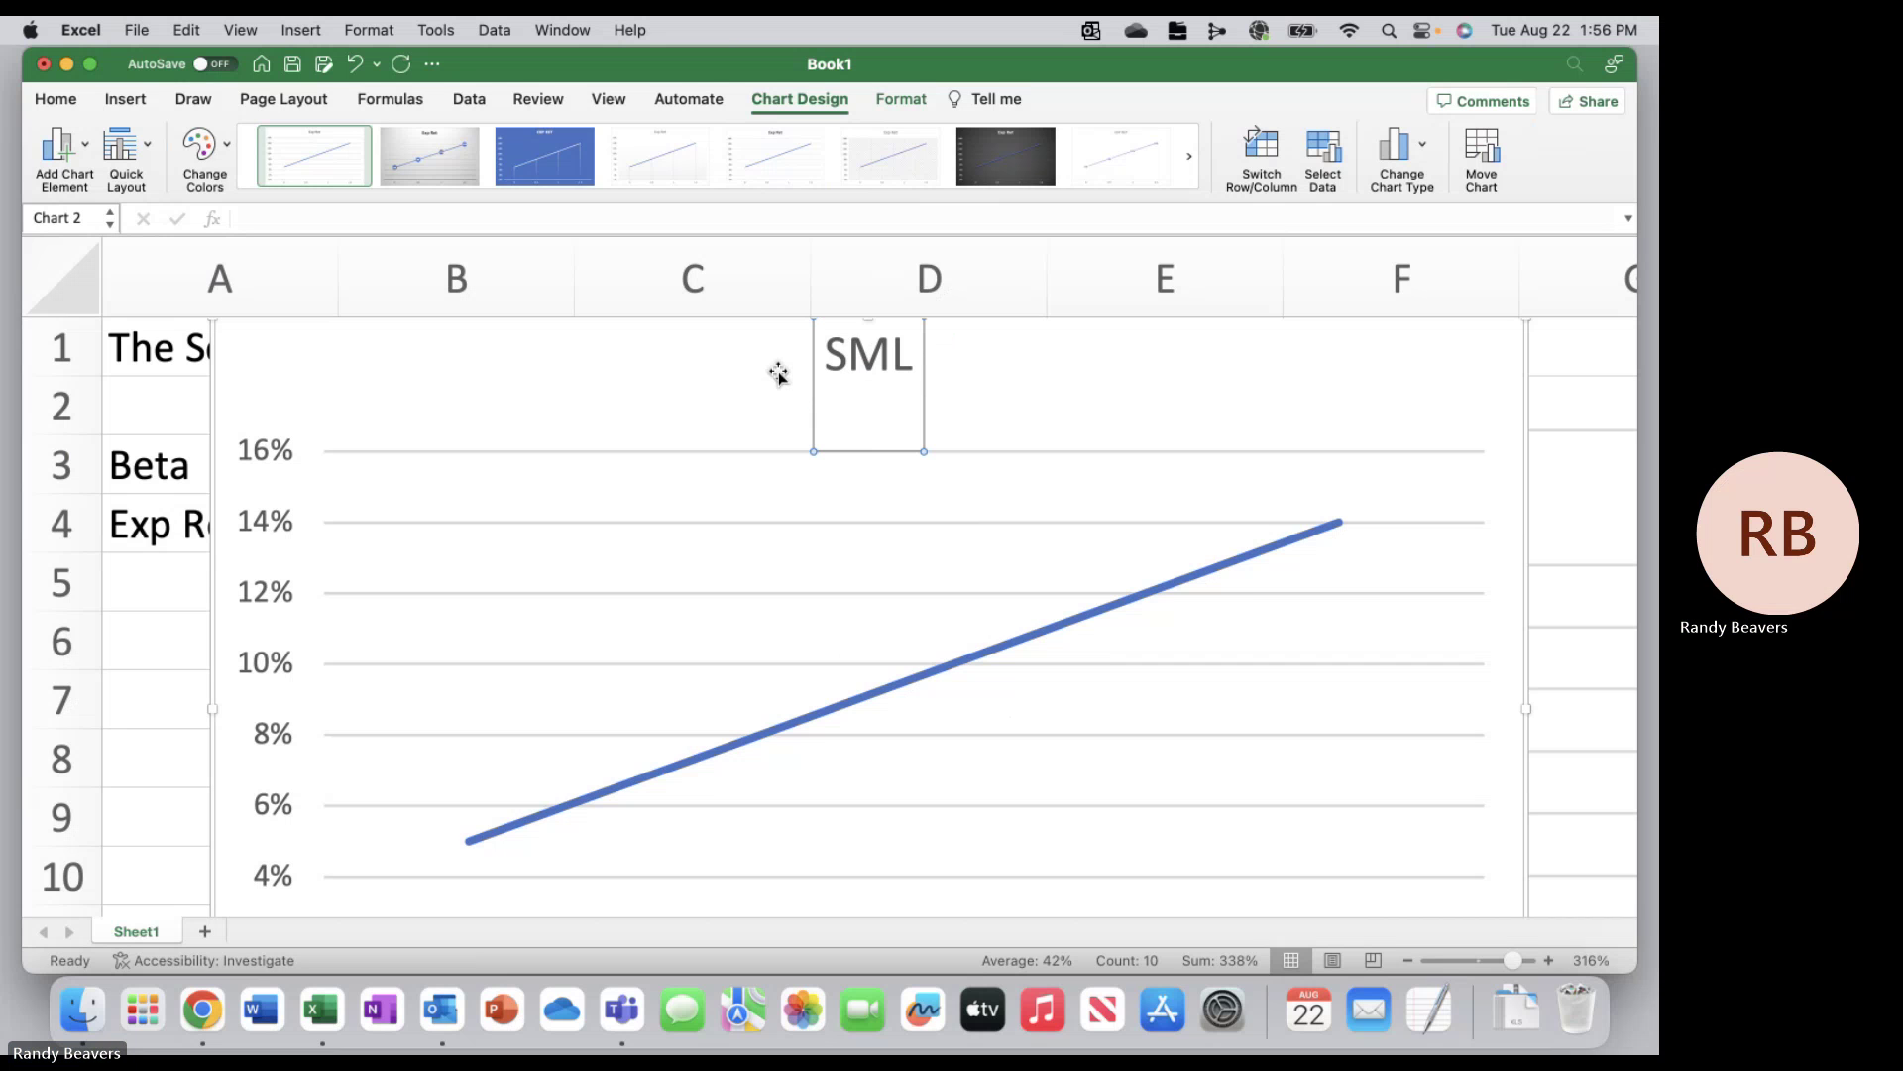
{"action": "key", "text": "BackSpace"}
{"action": "left_click", "coordinate": [565, 407]}
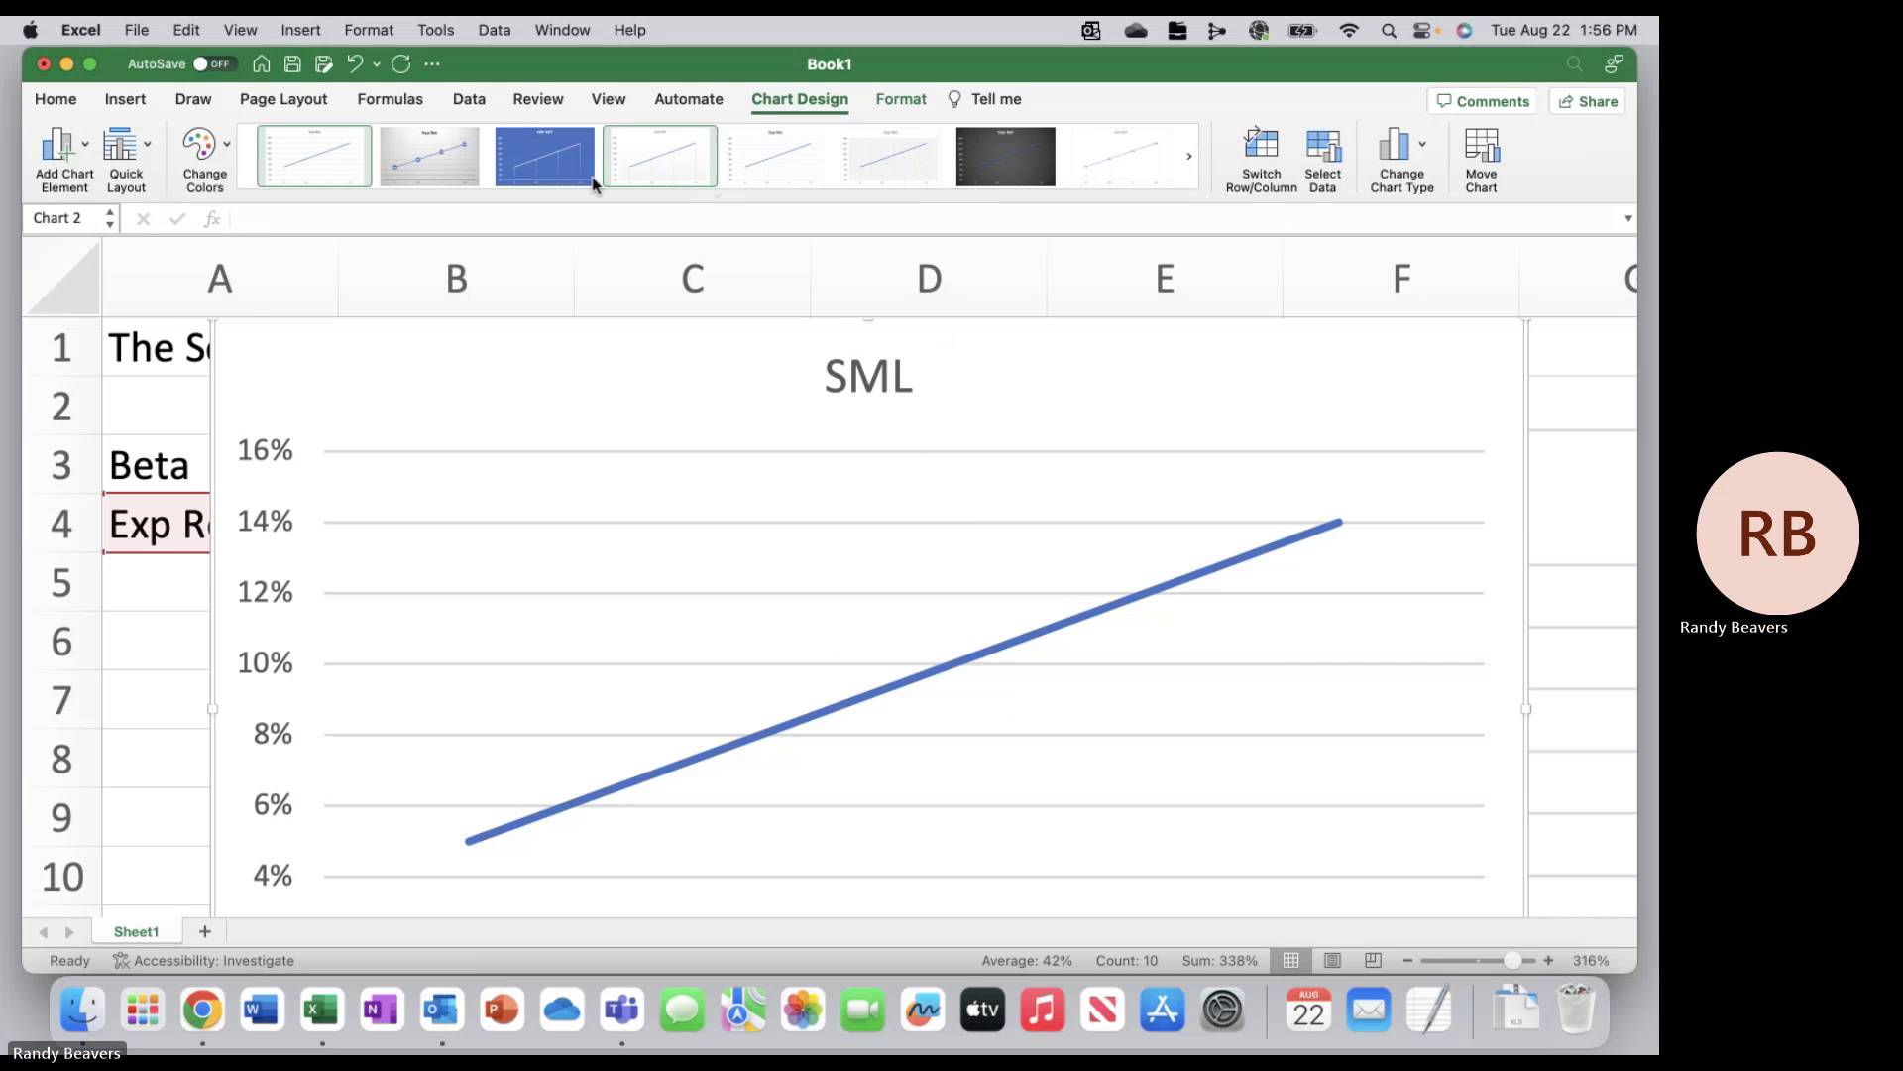
Add primary horizontal and vertical axis titles to the chart
{"action": "left_click", "coordinate": [57, 147]}
{"action": "mouse_move", "coordinate": [97, 183]}
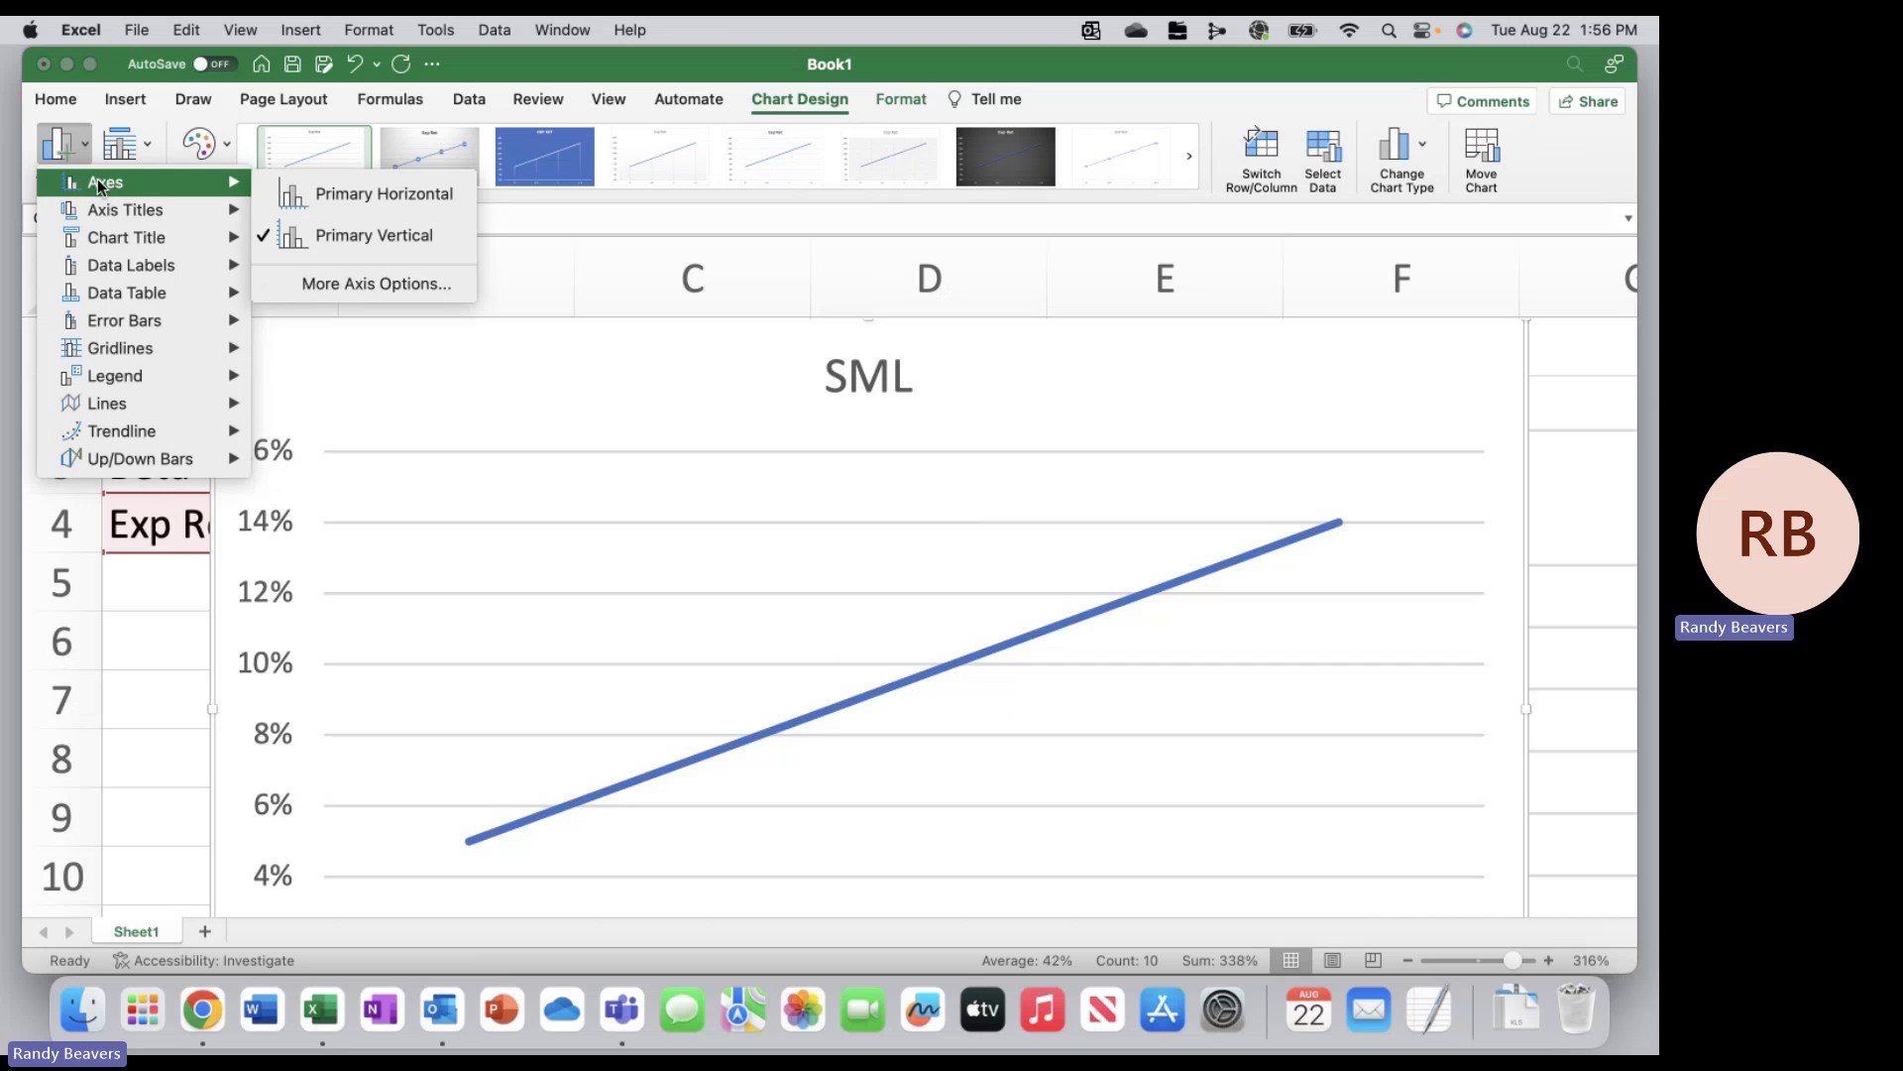
{"action": "mouse_move", "coordinate": [176, 212]}
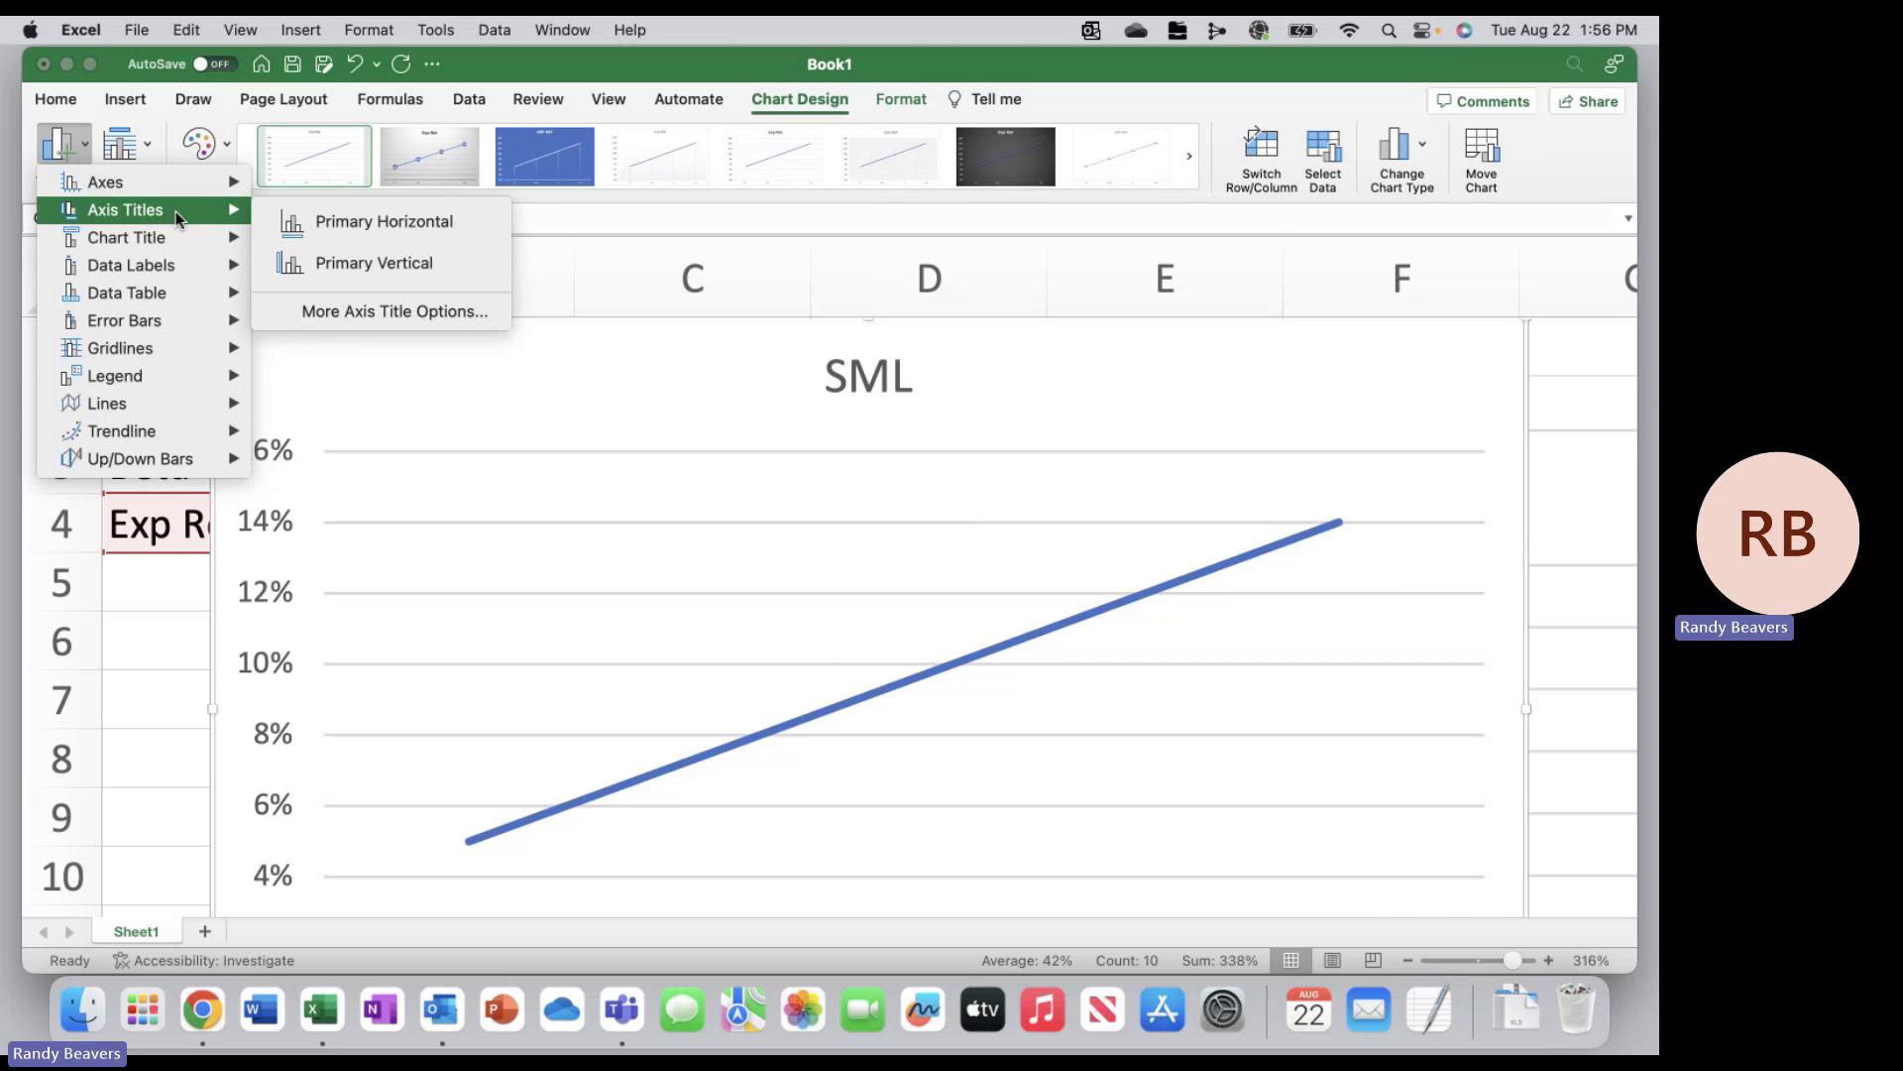
{"action": "left_click", "coordinate": [325, 220]}
{"action": "left_click", "coordinate": [76, 179]}
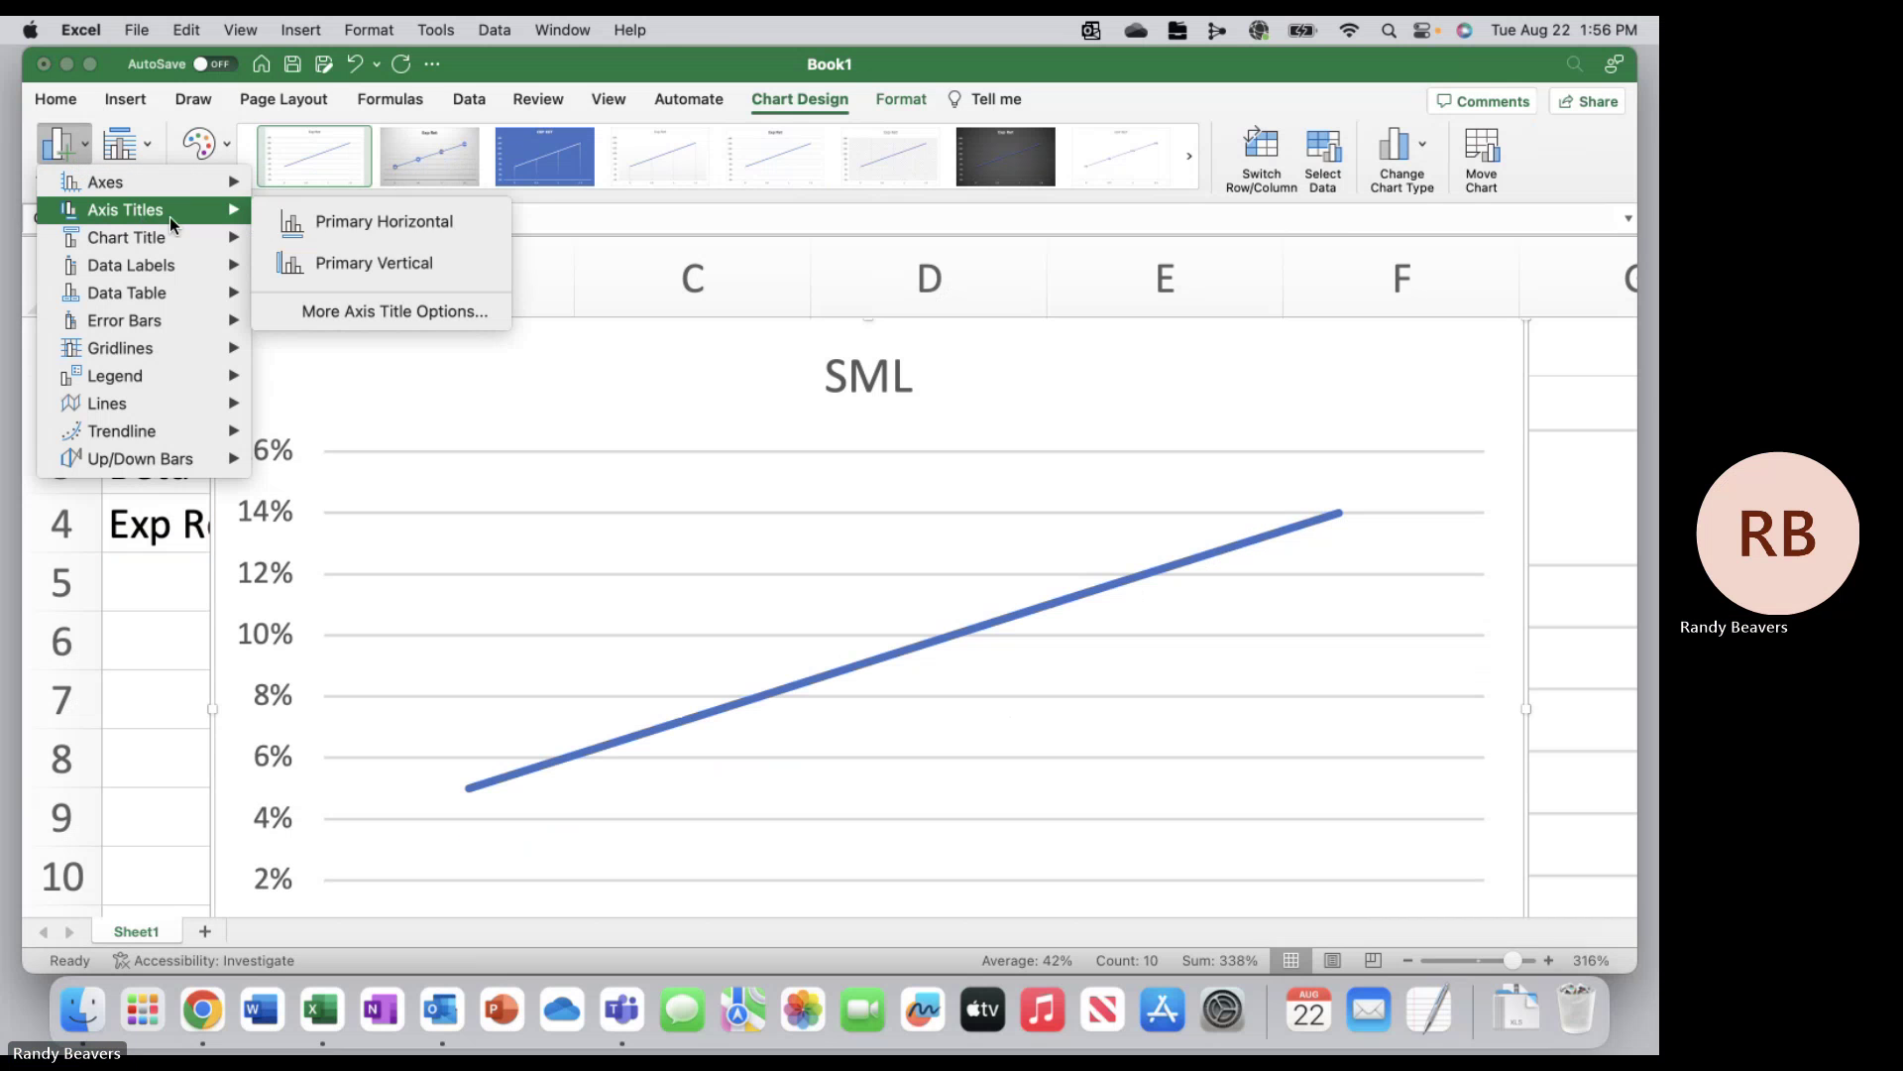
{"action": "left_click", "coordinate": [409, 262]}
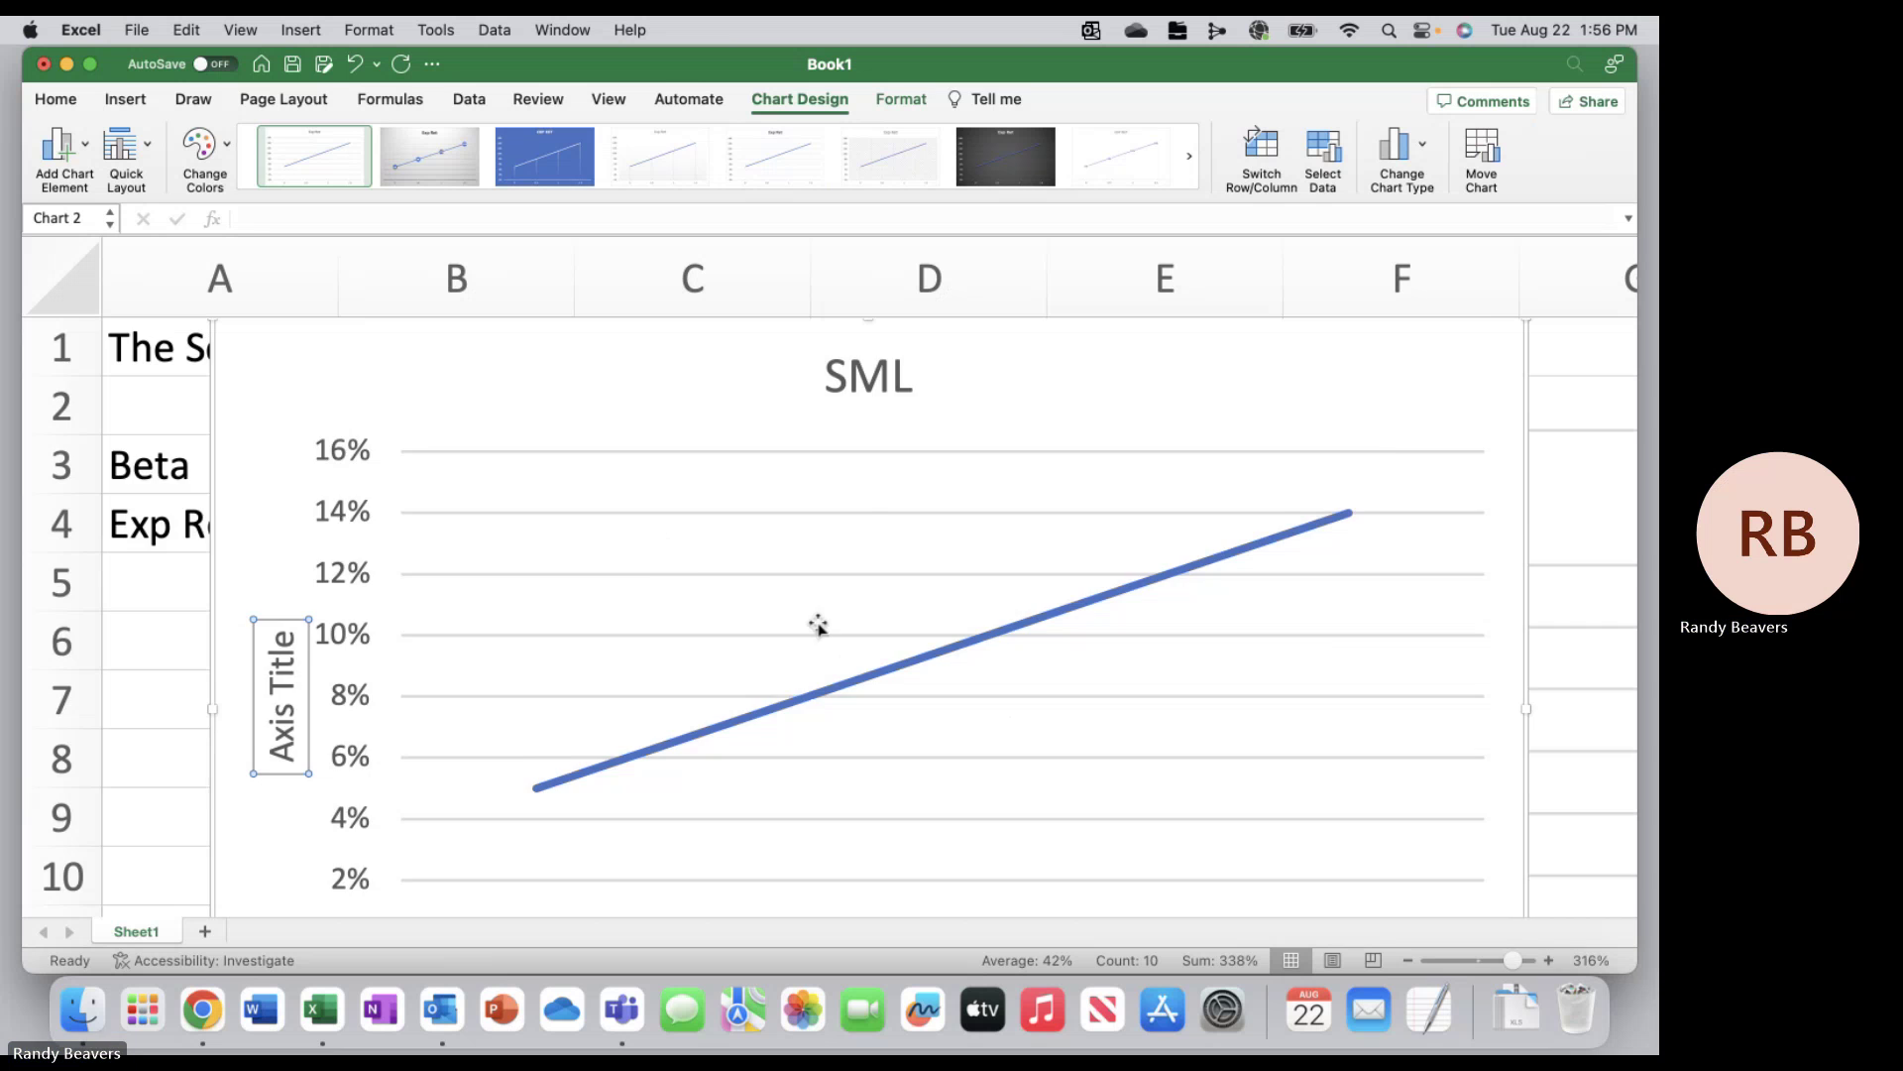
{"action": "scroll", "coordinate": [816, 624], "scroll_direction": "down", "scroll_amount": 5}
Title the horizontal axis 'Beta' and begin typing 'Expected Retu' in the vertical axis title
{"action": "left_click", "coordinate": [968, 751]}
{"action": "type", "text": "B"}
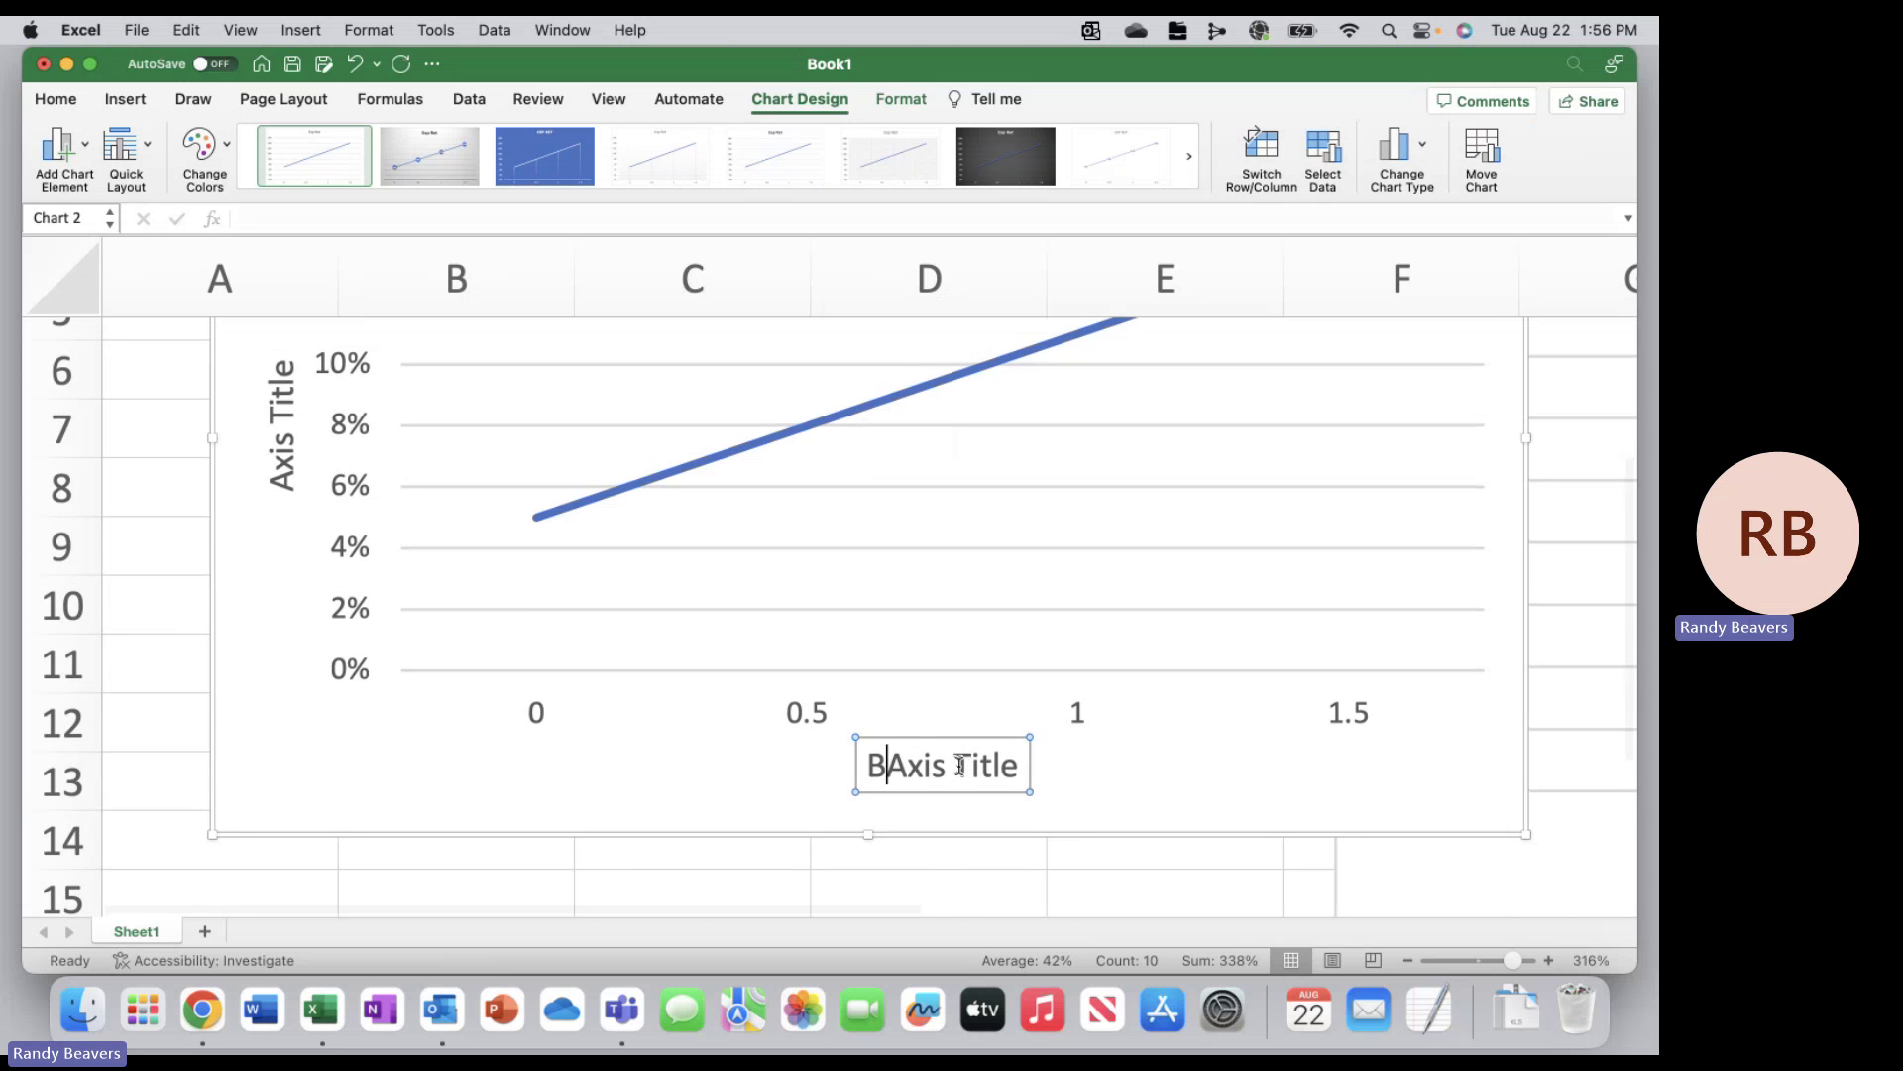
{"action": "type", "text": "eta"}
{"action": "key", "text": "shift+Right"}
{"action": "key", "text": "shift+Right"}
{"action": "key", "text": "shift+Right"}
{"action": "key", "text": "shift+Right"}
{"action": "key", "text": "shift+Right"}
{"action": "key", "text": "shift+Right"}
{"action": "key", "text": "shift+Right"}
{"action": "key", "text": "shift+Right"}
{"action": "key", "text": "shift+Right"}
{"action": "key", "text": "shift+Right"}
{"action": "key", "text": "BackSpace"}
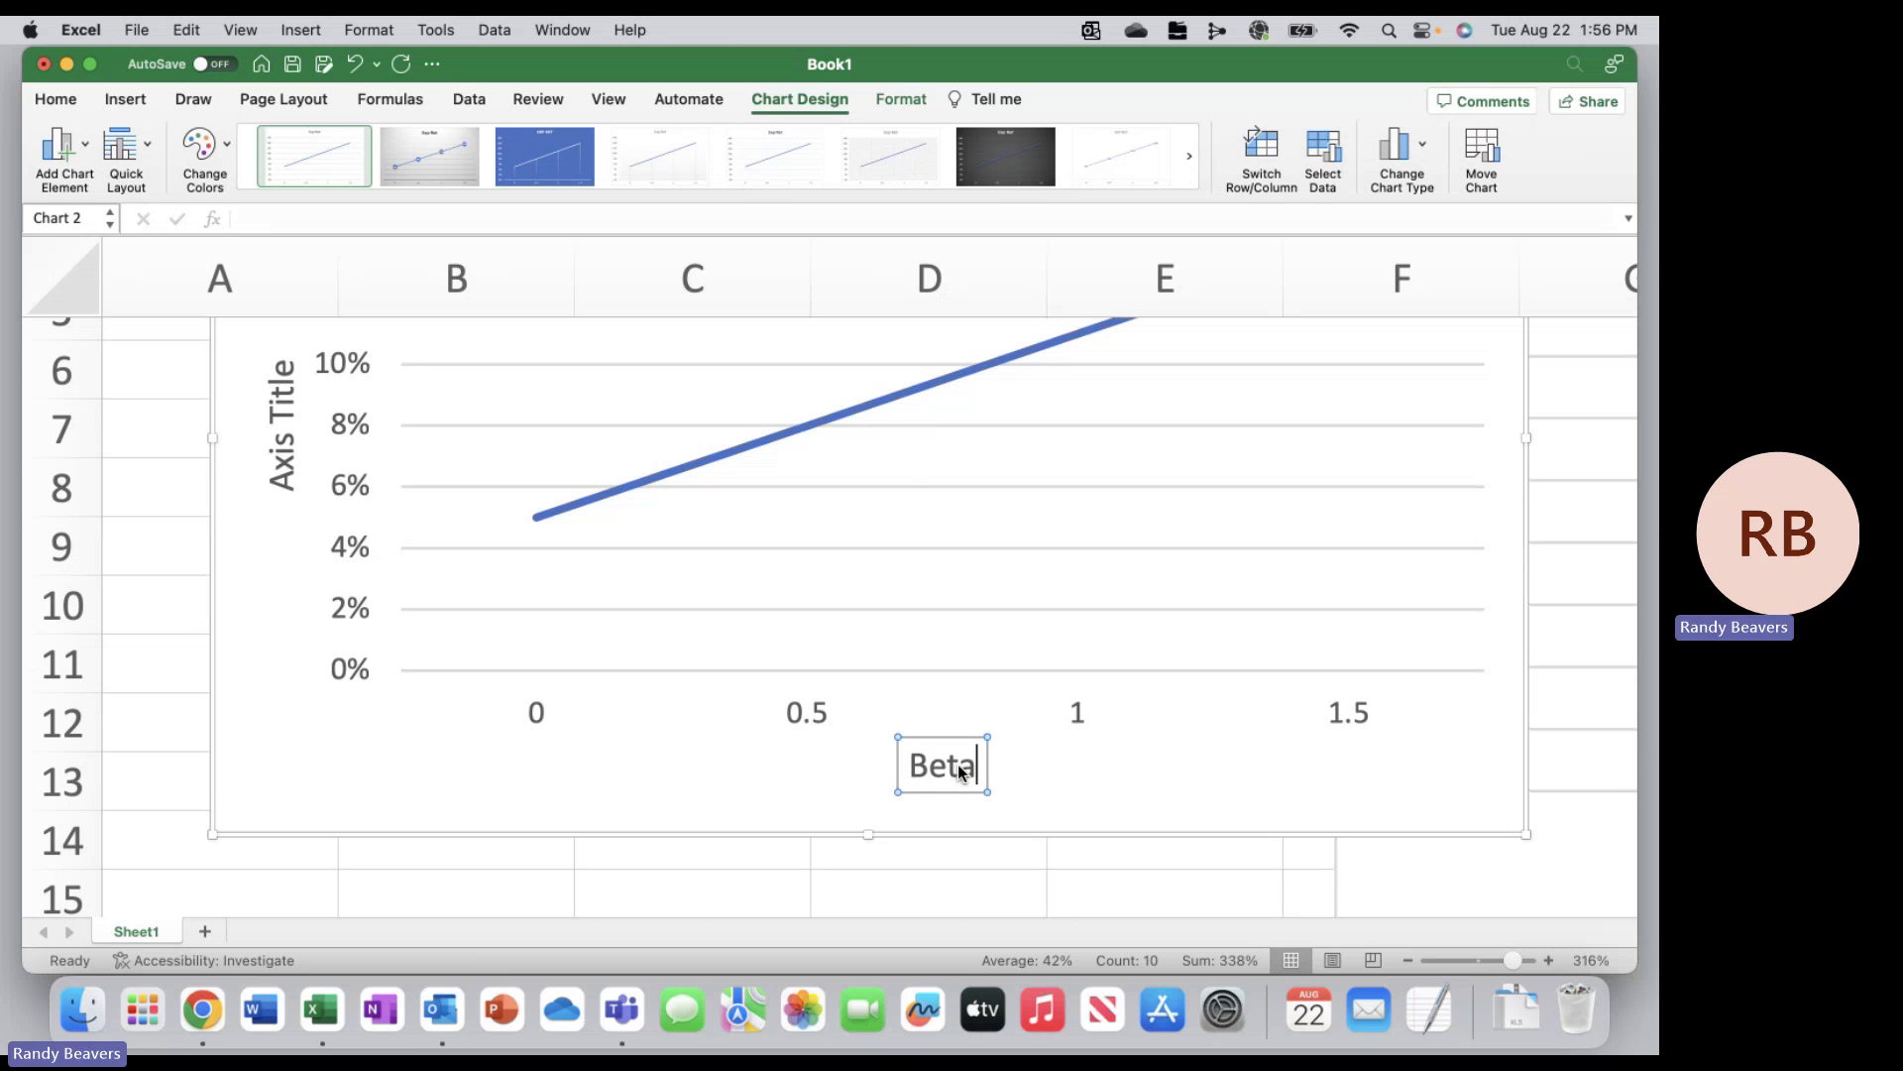
{"action": "left_click", "coordinate": [286, 407]}
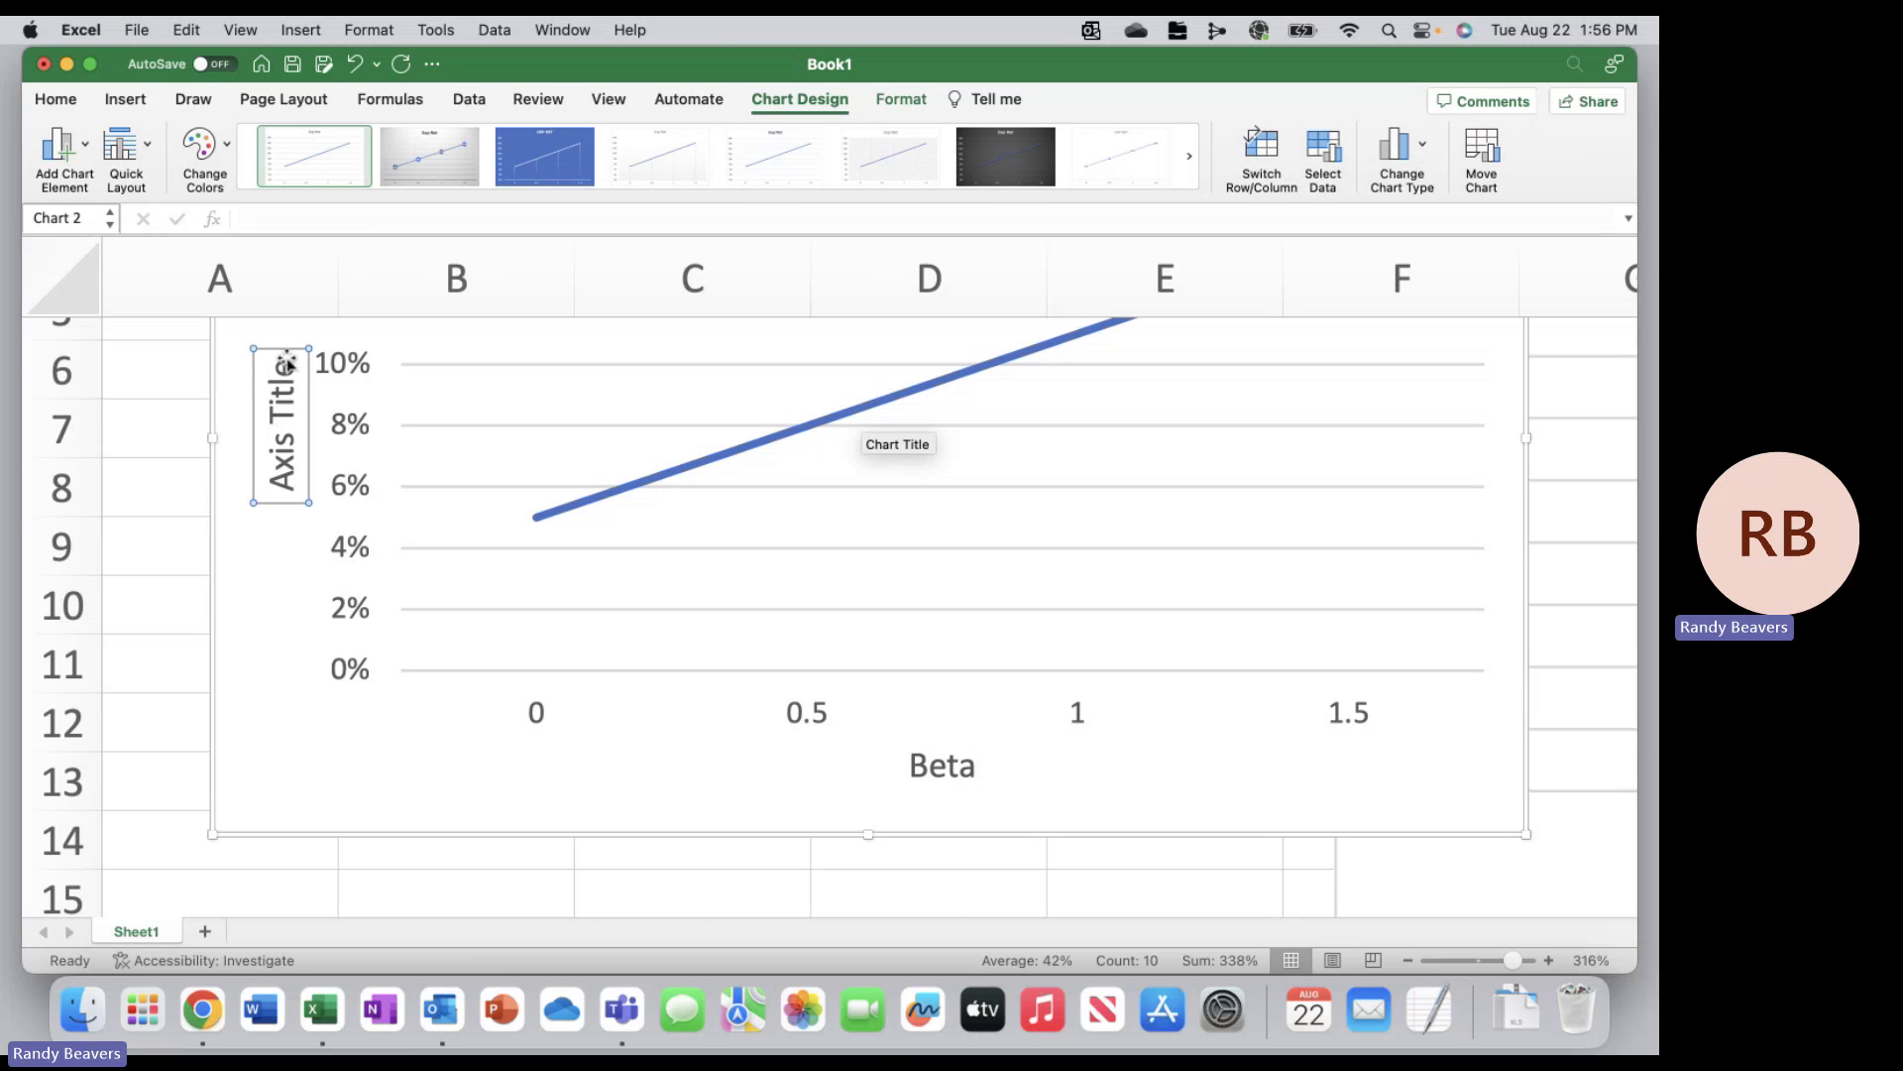
{"action": "triple_click", "coordinate": [273, 442]}
{"action": "type", "text": "E"}
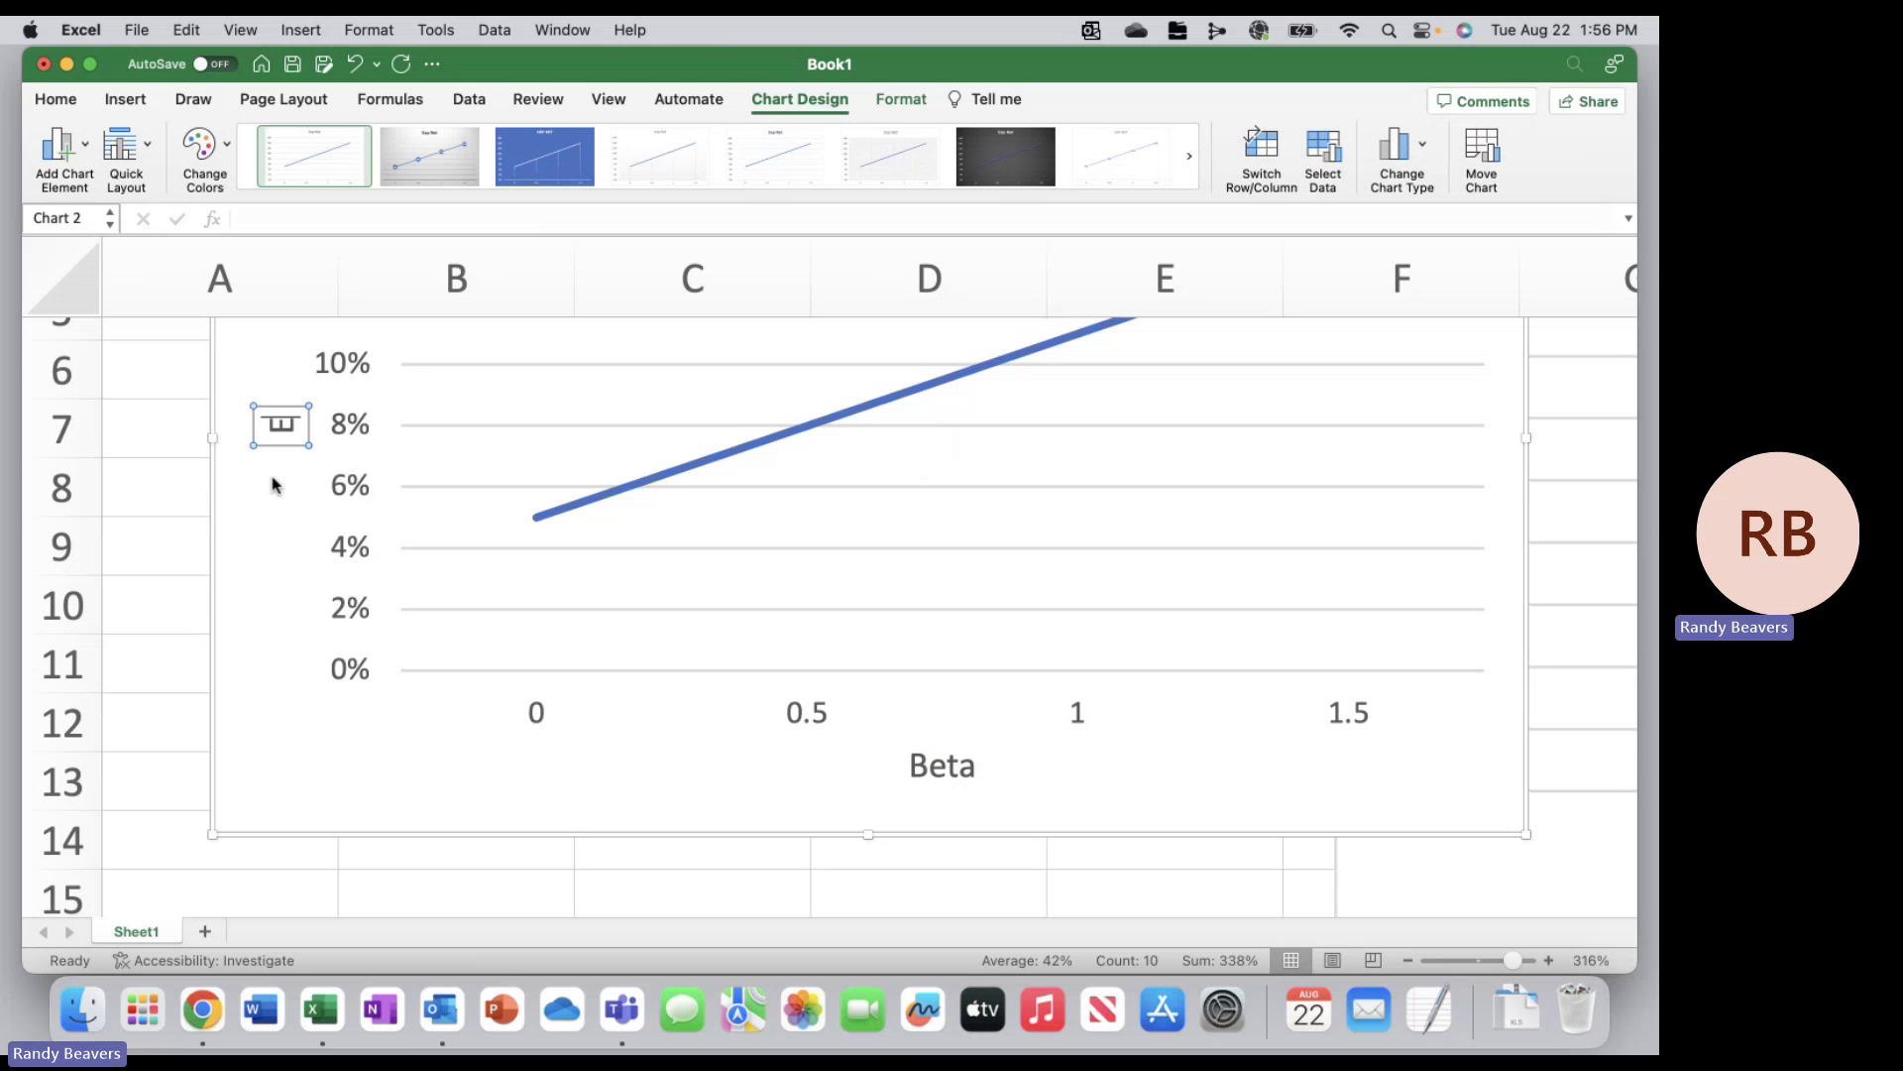
{"action": "type", "text": "xpected Retu"}
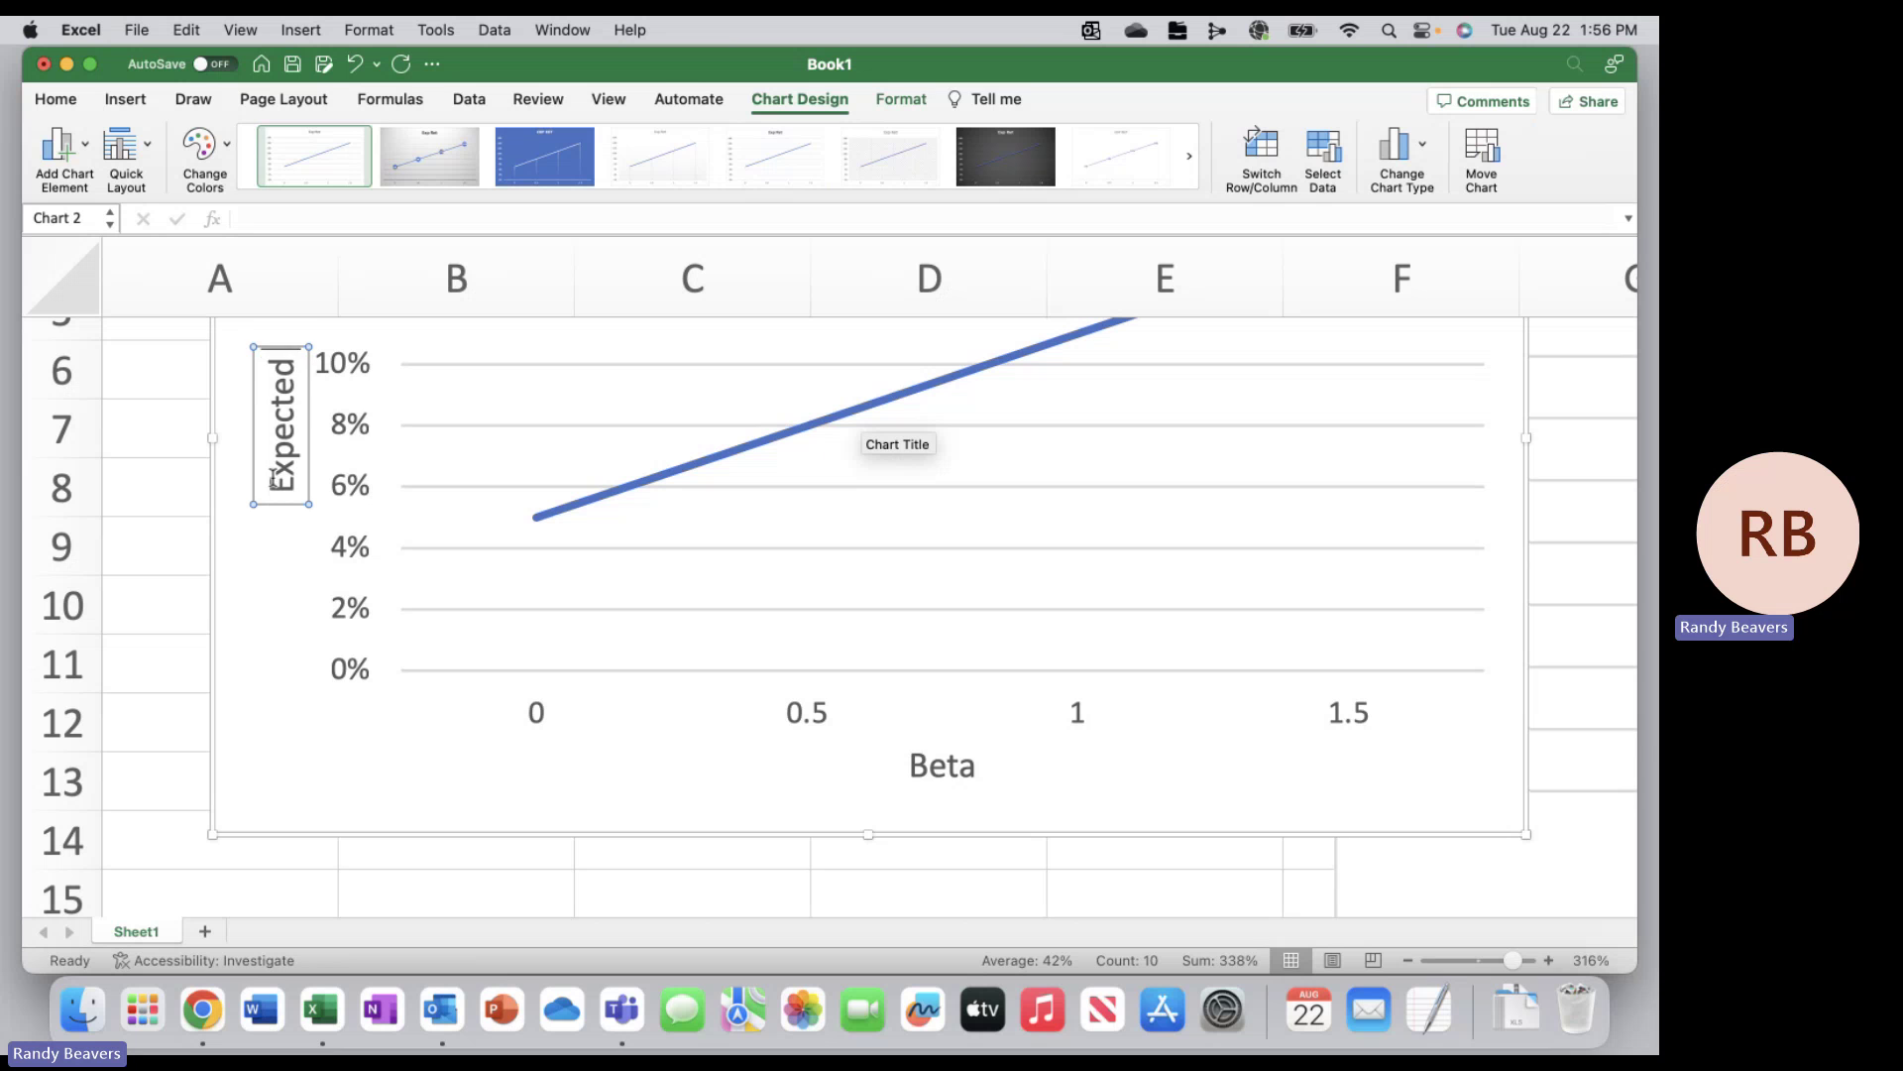